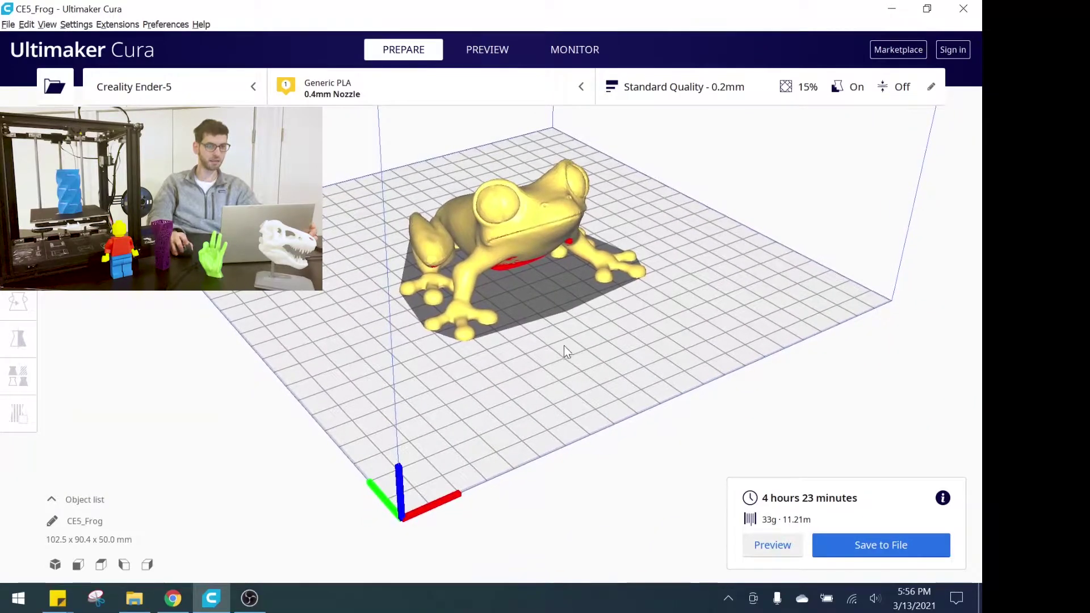
- Show the sliced frog's layer 1 in Preview, zoomed in, to confirm no adhesion lines surround it
right_click_drag(564, 350, 529, 343)
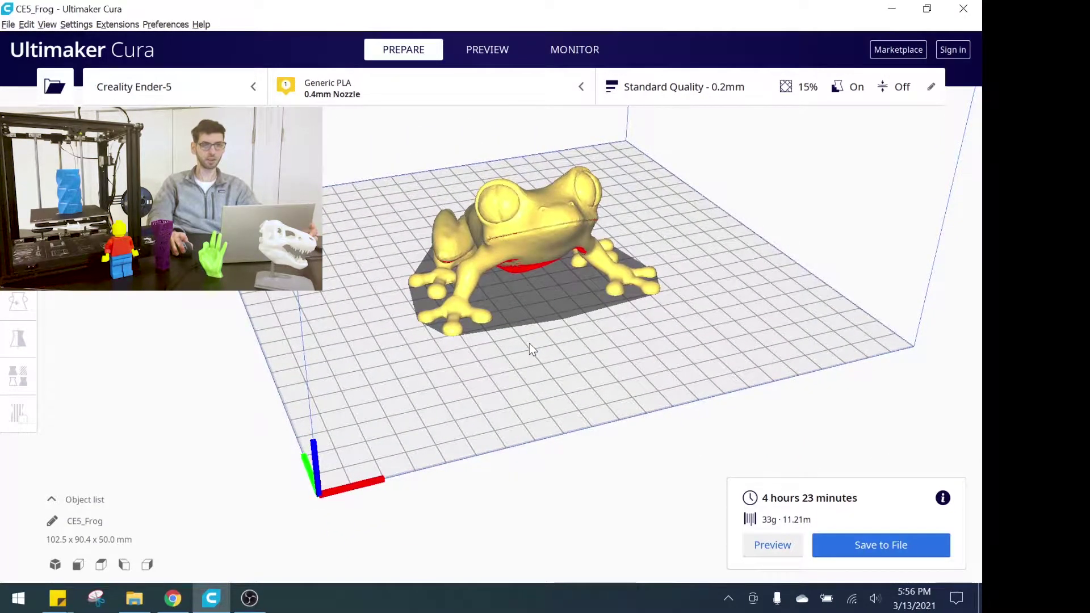
left_click(490, 50)
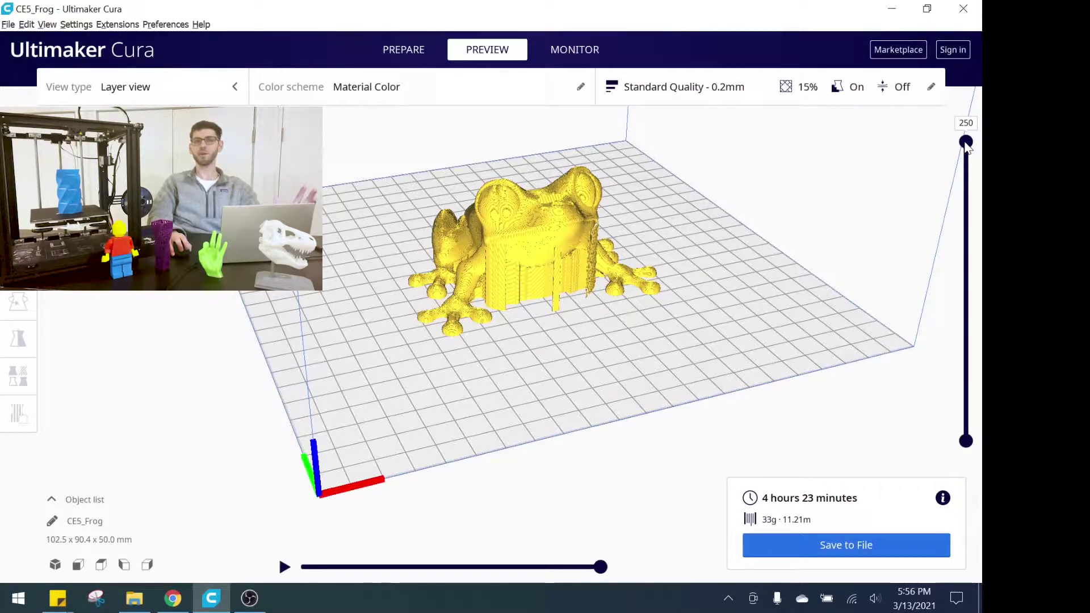
key("Down")
key("Down")
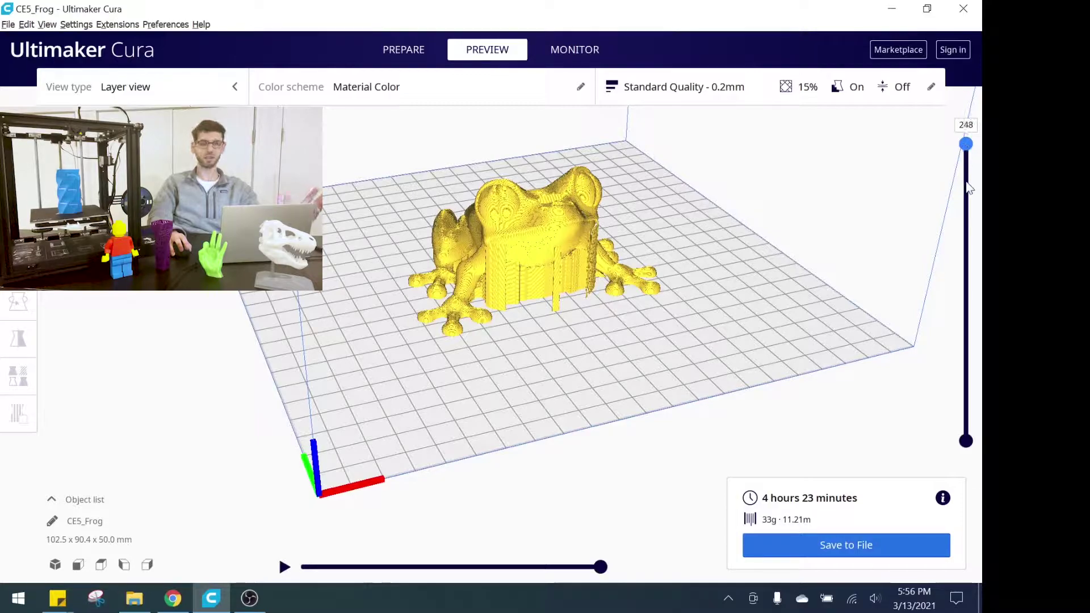
left_click_drag(967, 211, 945, 476)
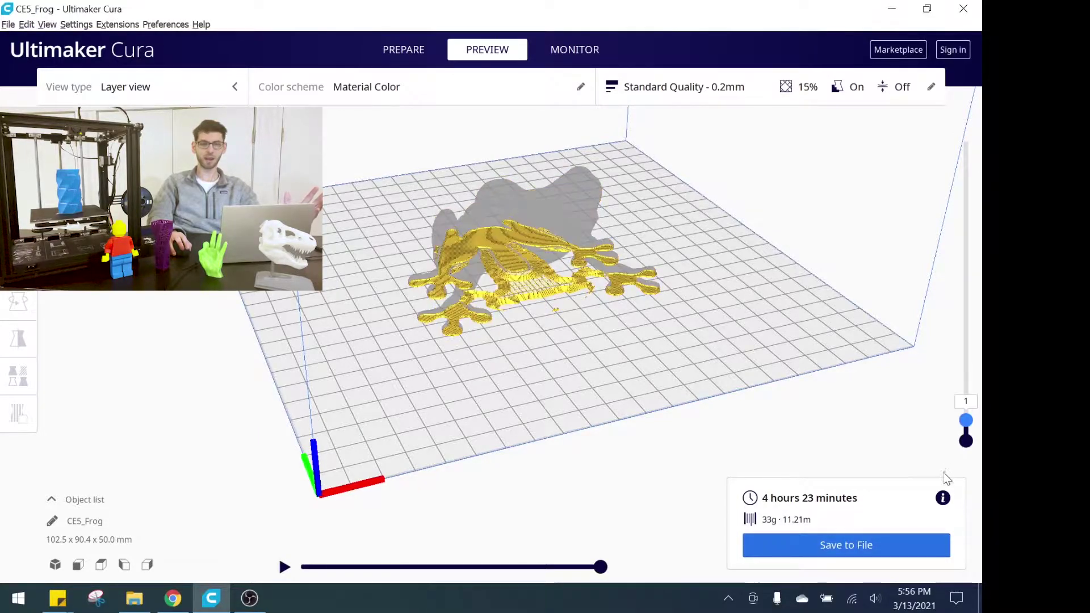
scroll(498, 264, "up", 5)
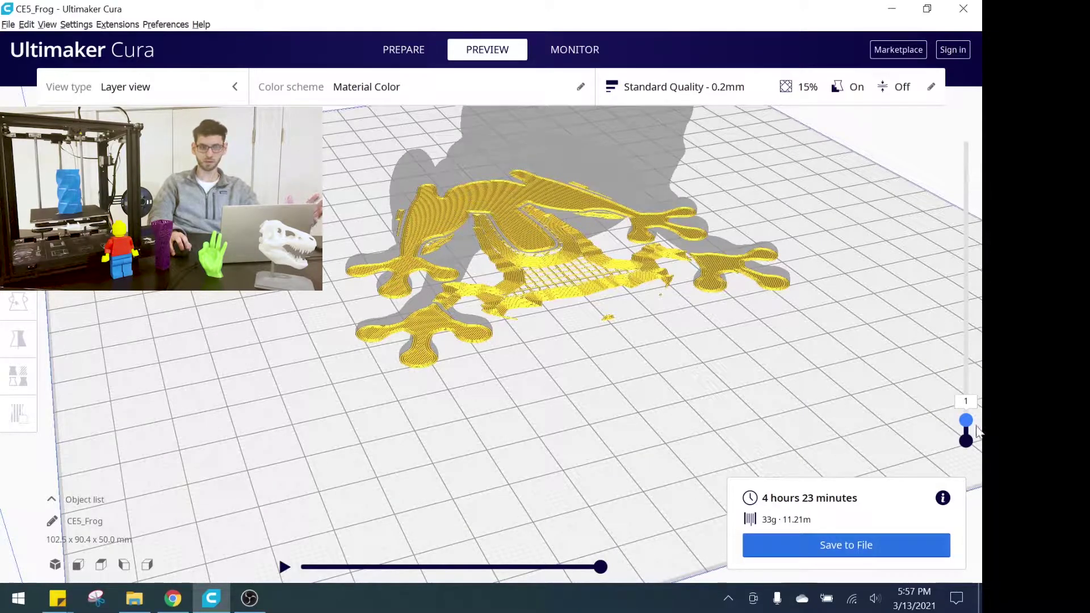
scroll(632, 381, "up", 5)
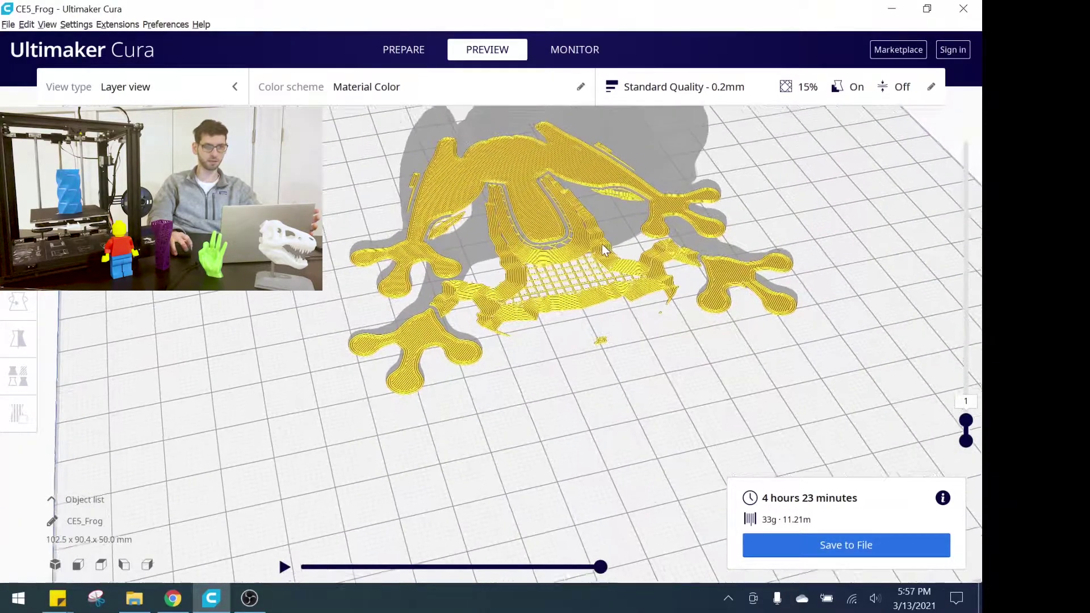
scroll(569, 271, "up", 1)
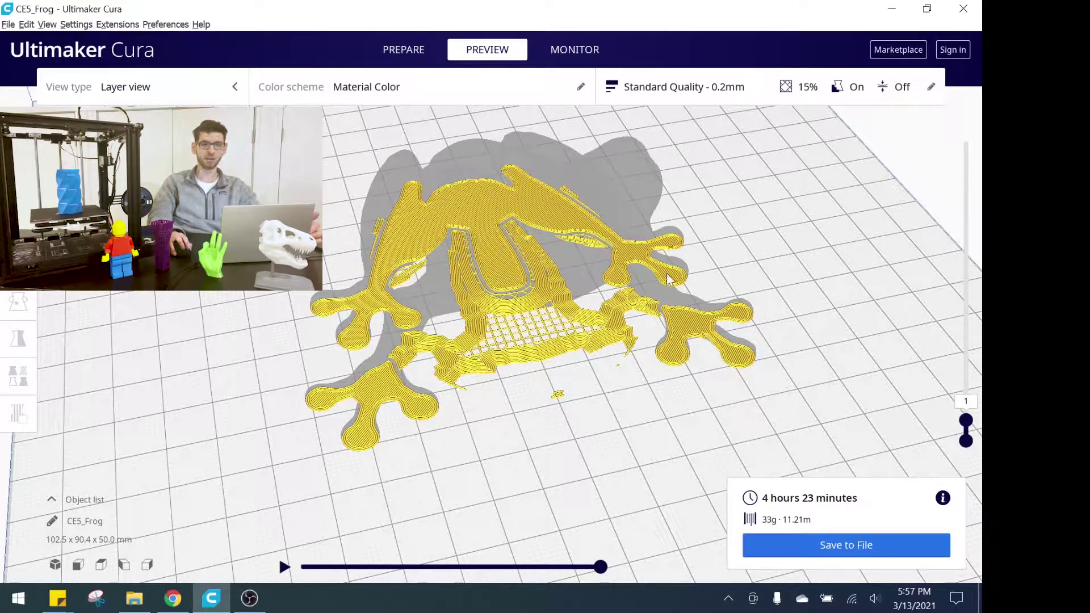
- Open the custom print settings and set setting visibility to Basic
left_click(732, 92)
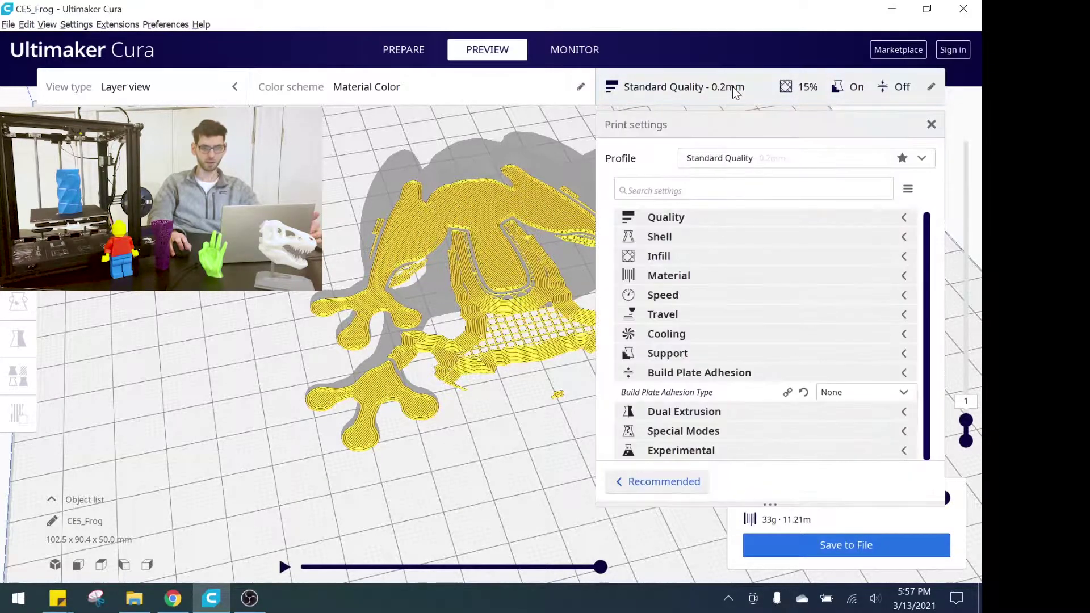
left_click(908, 189)
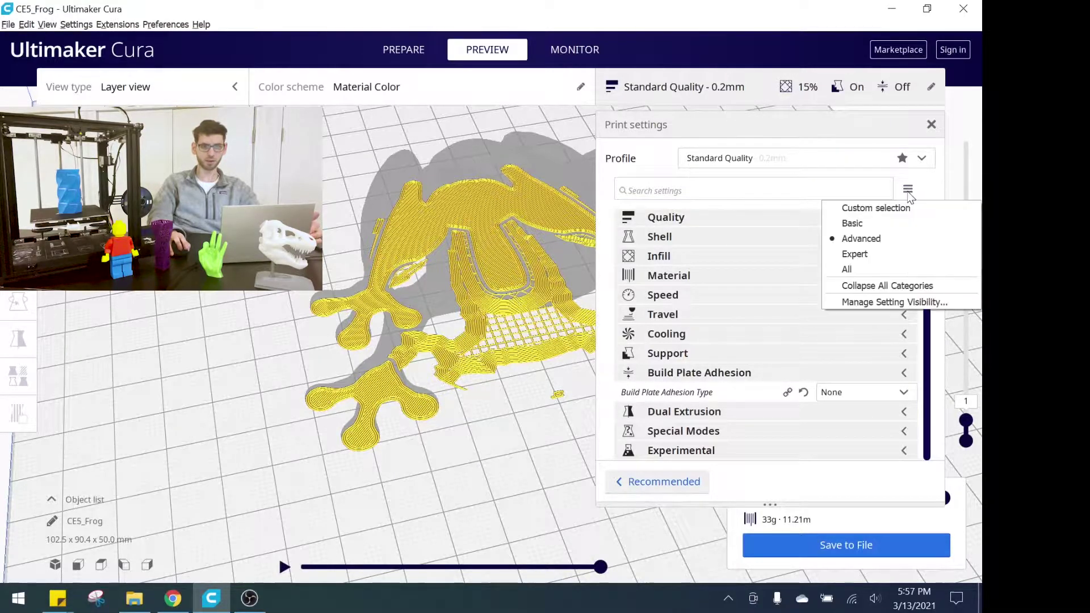
left_click(863, 225)
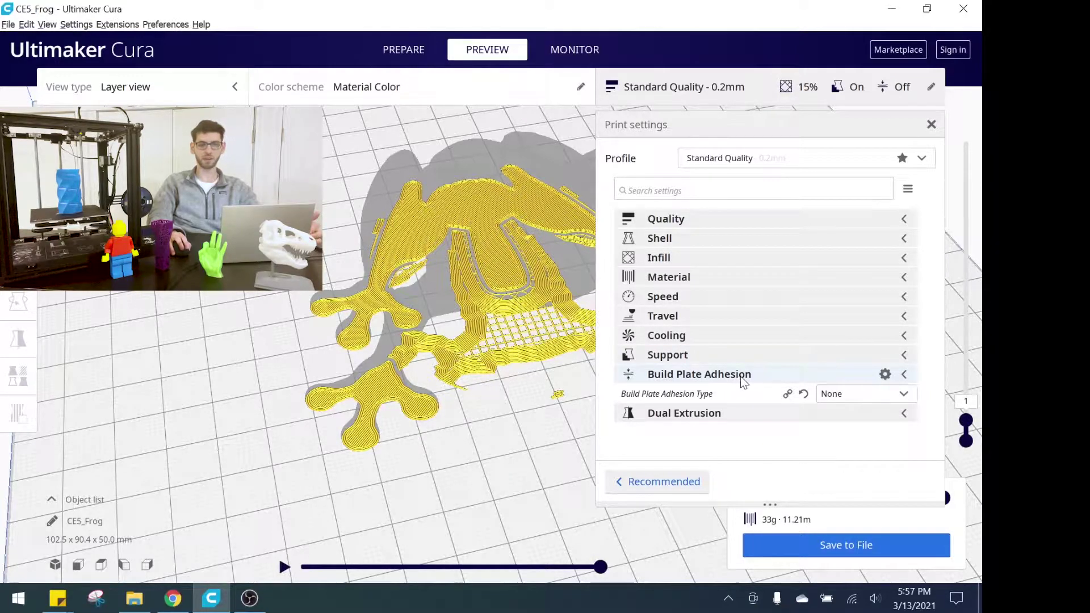
- Set Build Plate Adhesion Type to Skirt and re-slice the frog
right_click_drag(519, 315, 641, 389)
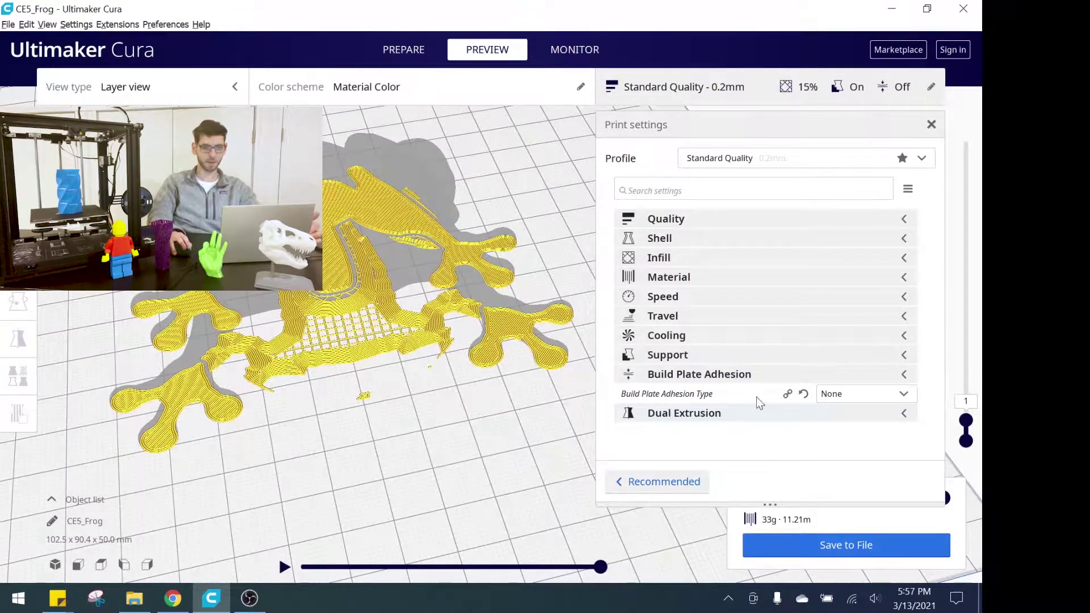
left_click(844, 398)
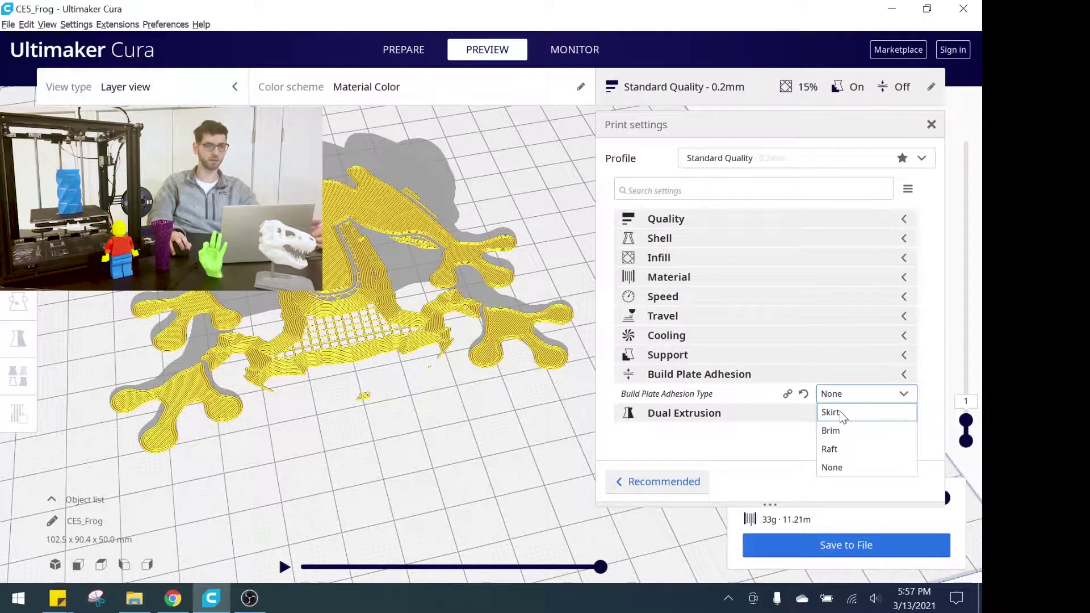
left_click(839, 412)
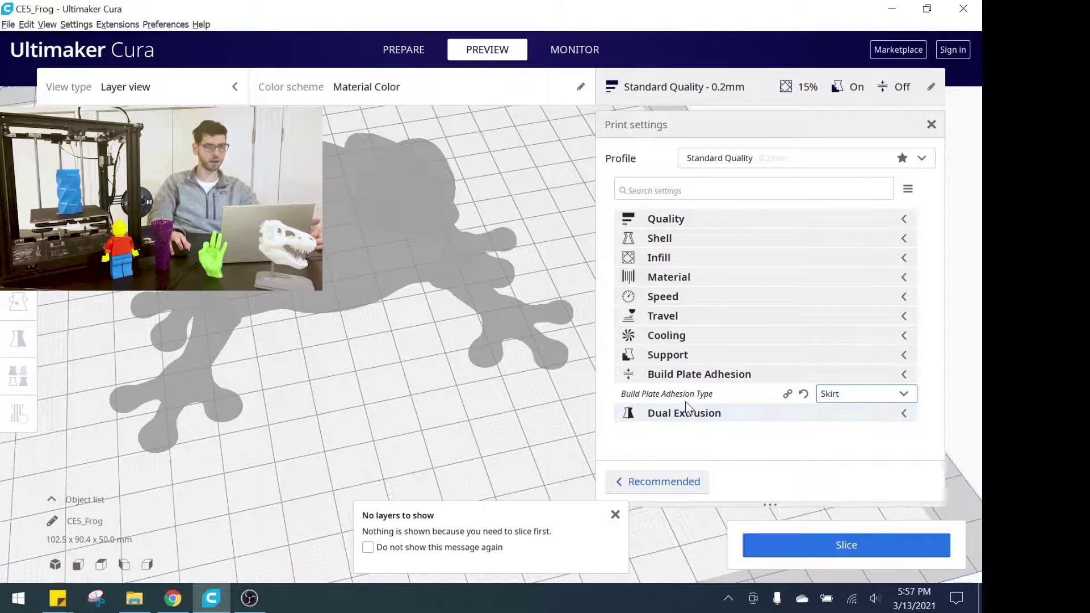
left_click(834, 546)
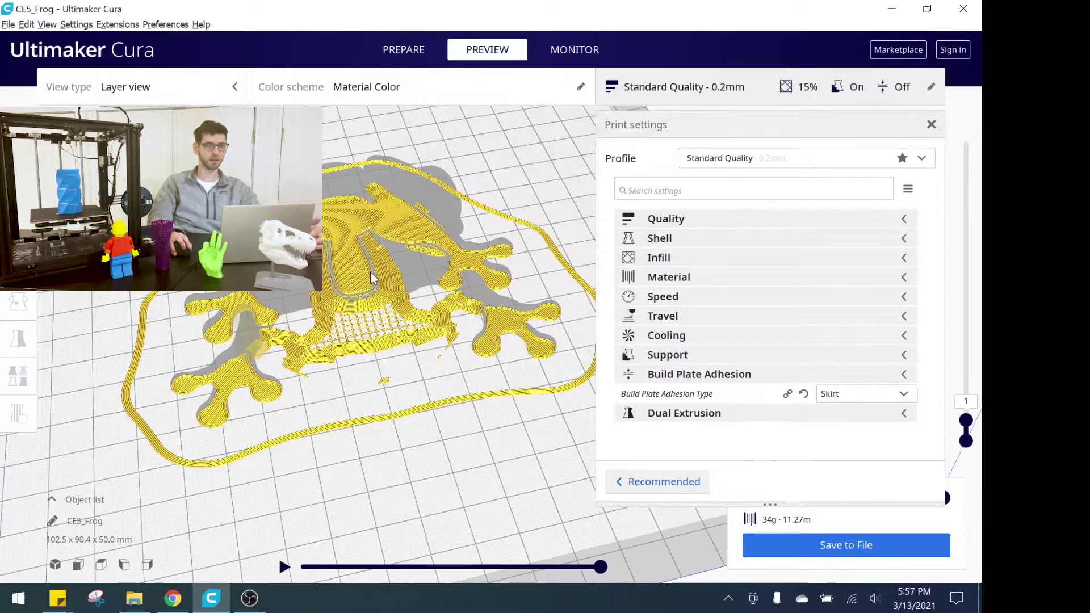
right_click_drag(370, 271, 339, 288)
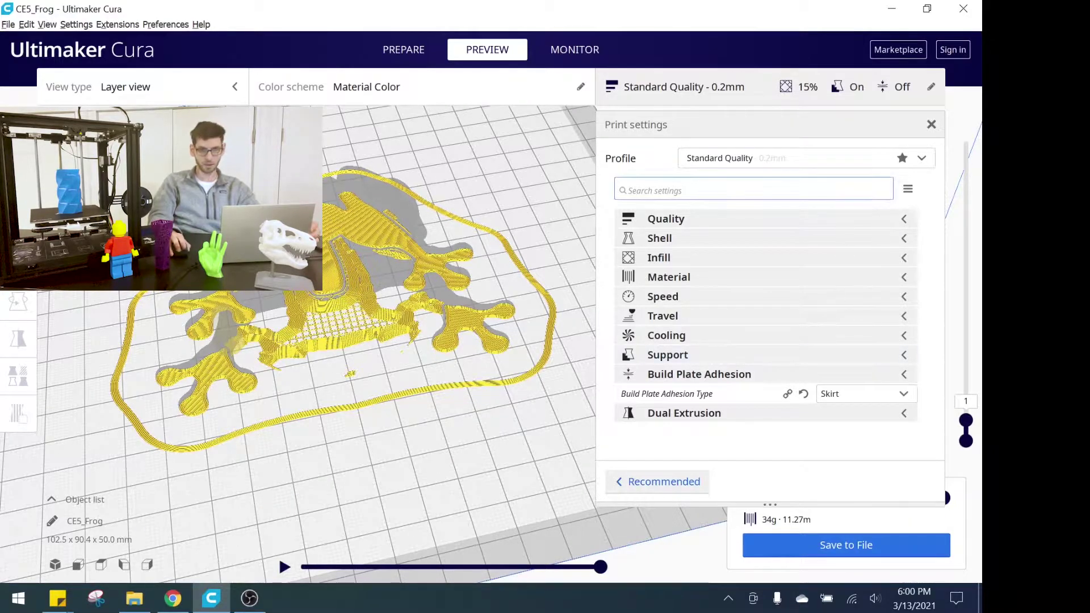
left_click(908, 189)
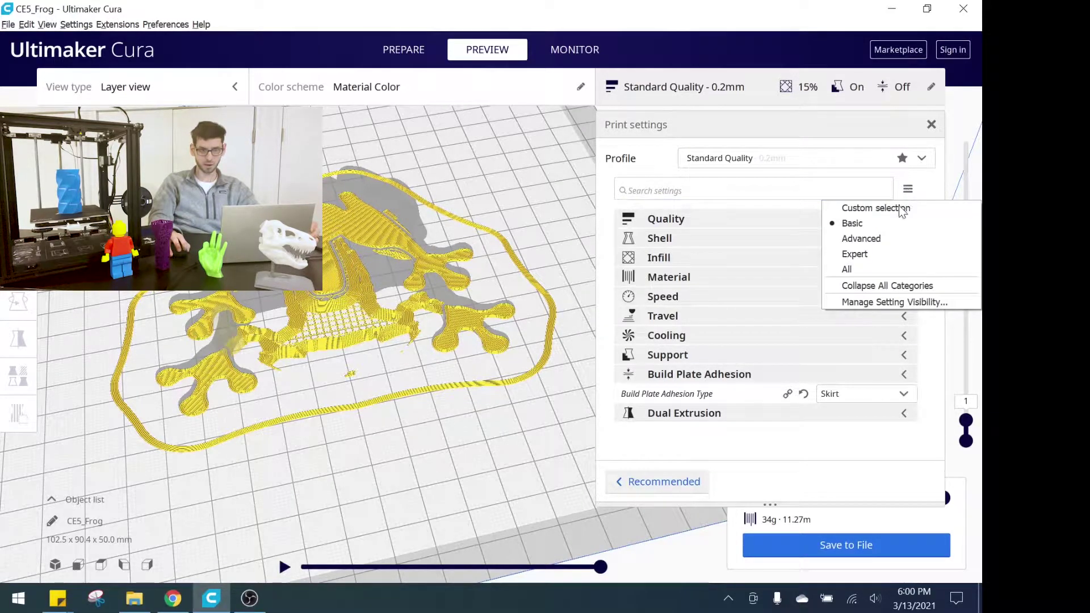
left_click(874, 241)
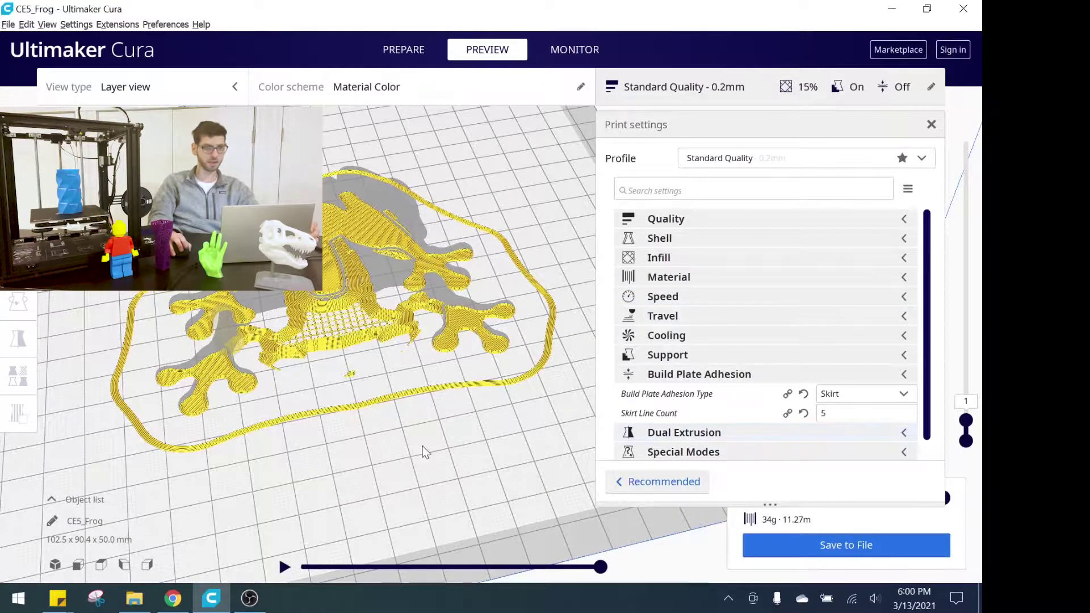
scroll(294, 427, "up", 5)
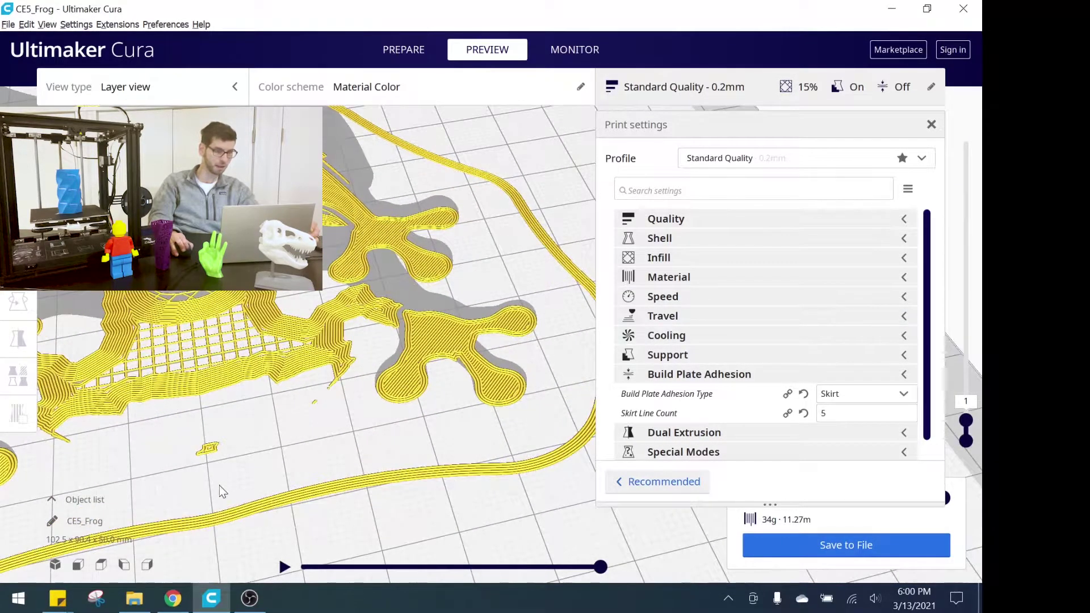
scroll(341, 397, "up", 5)
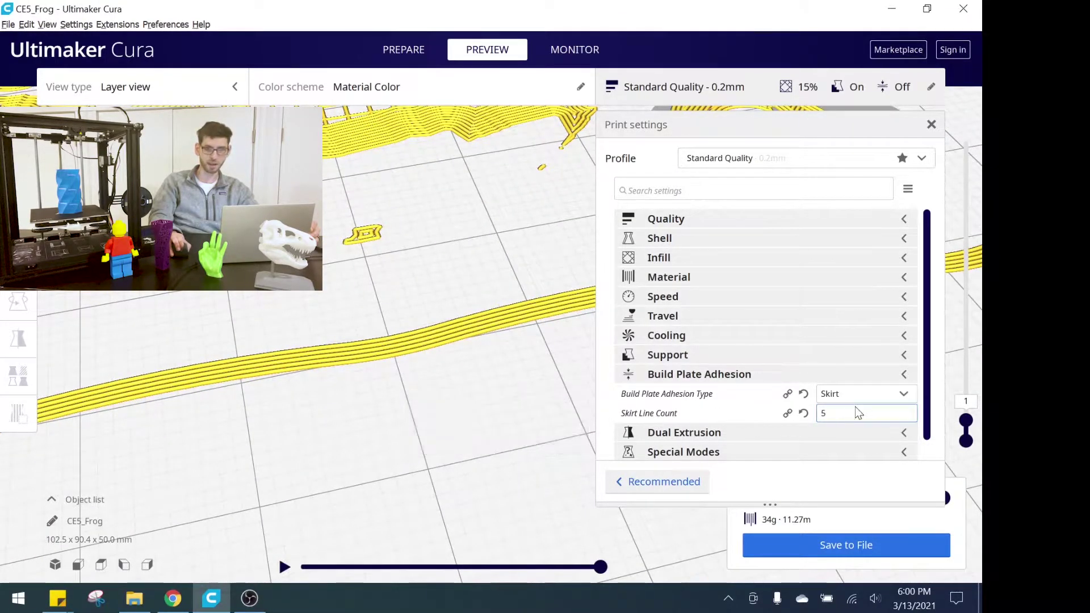
left_click_drag(855, 412, 811, 416)
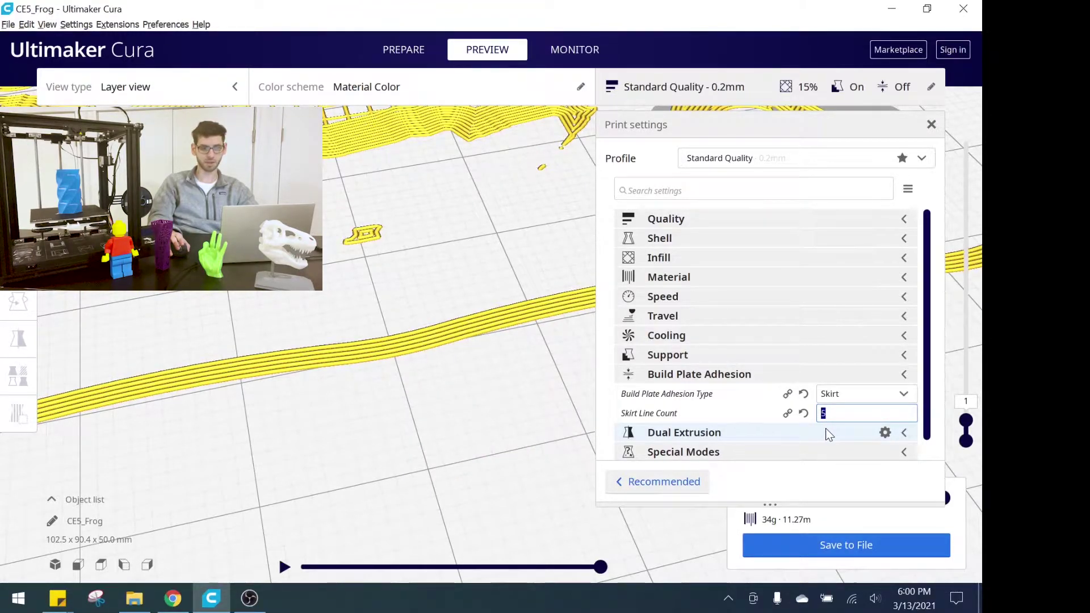
type("3")
left_click(824, 546)
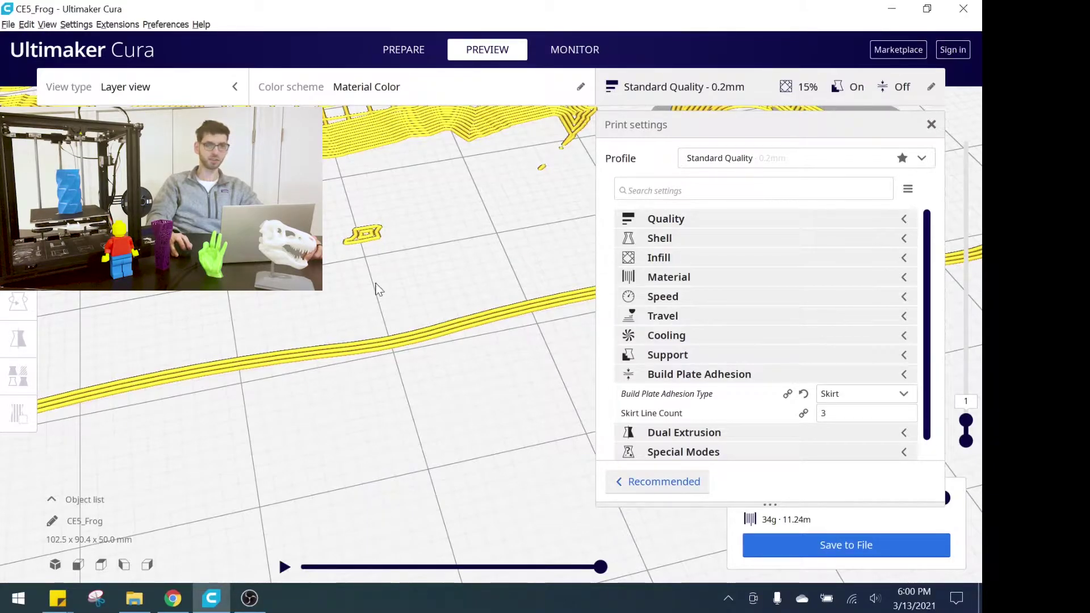
scroll(364, 261, "up", 3)
scroll(321, 418, "down", 6)
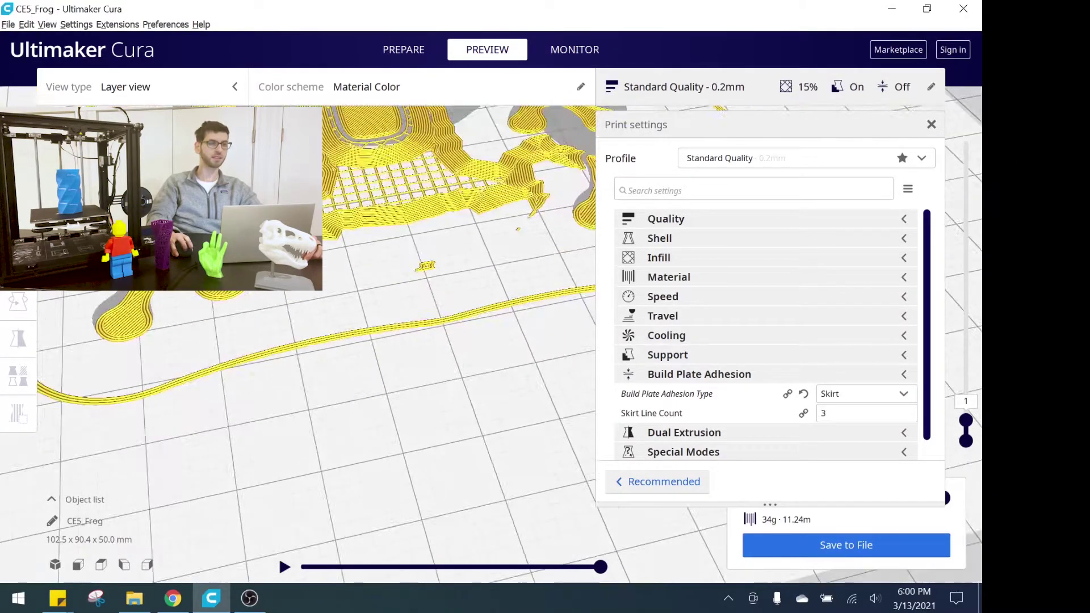
right_click_drag(462, 182, 318, 244)
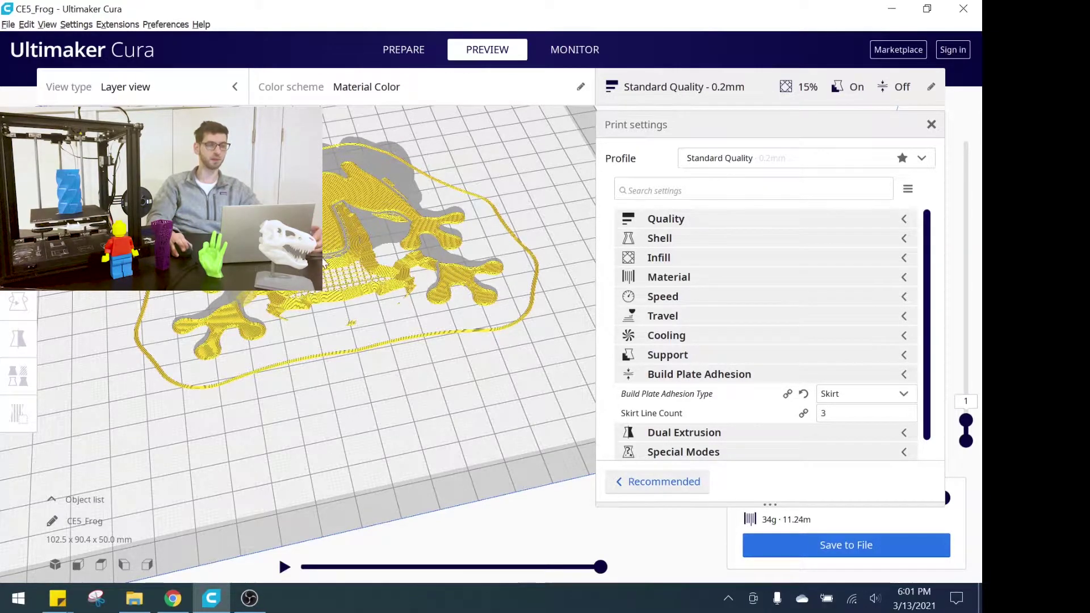
right_click_drag(324, 263, 322, 285)
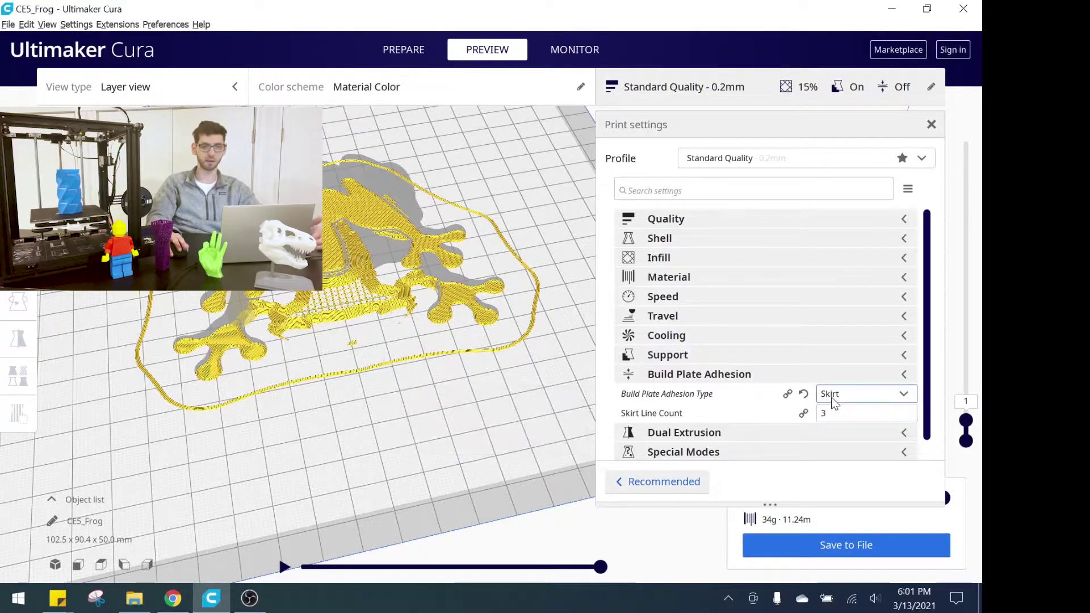
- Set setting visibility to Basic and change Build Plate Adhesion Type from Skirt to Brim
left_click(908, 190)
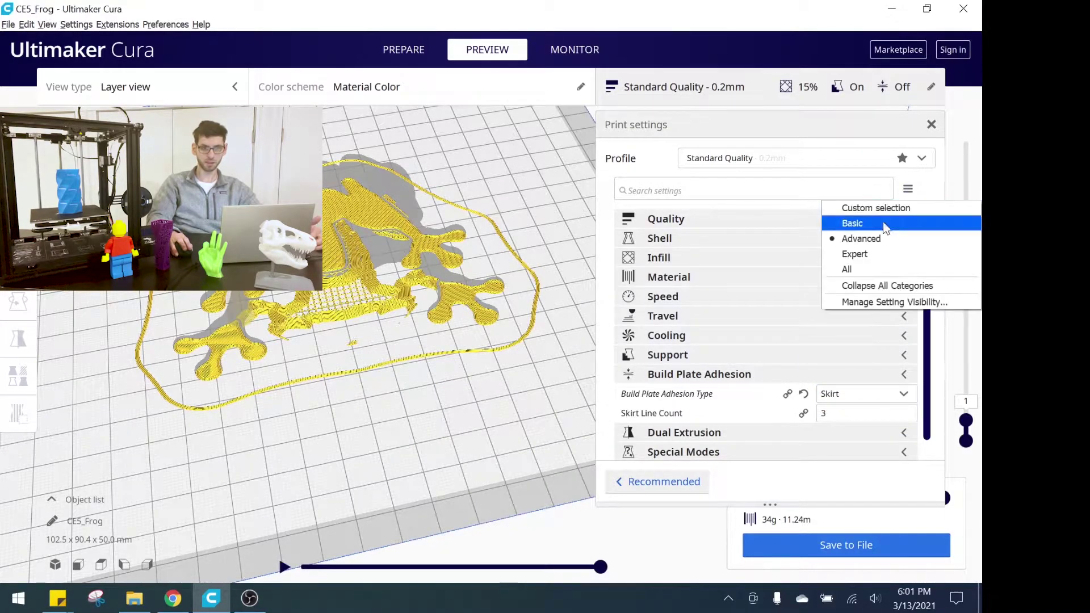
left_click(878, 222)
left_click(853, 397)
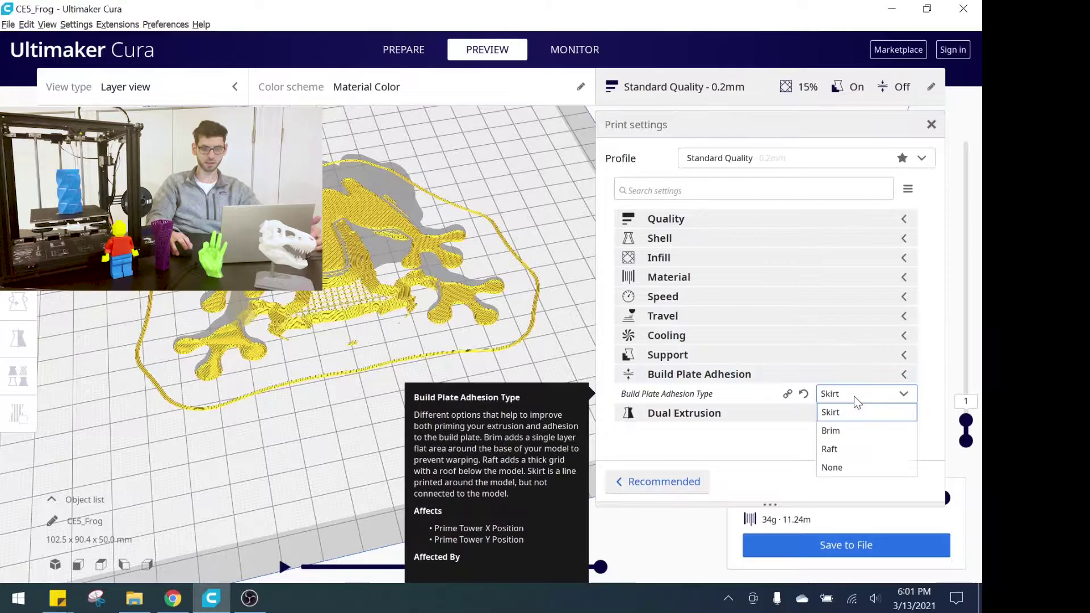
left_click(848, 430)
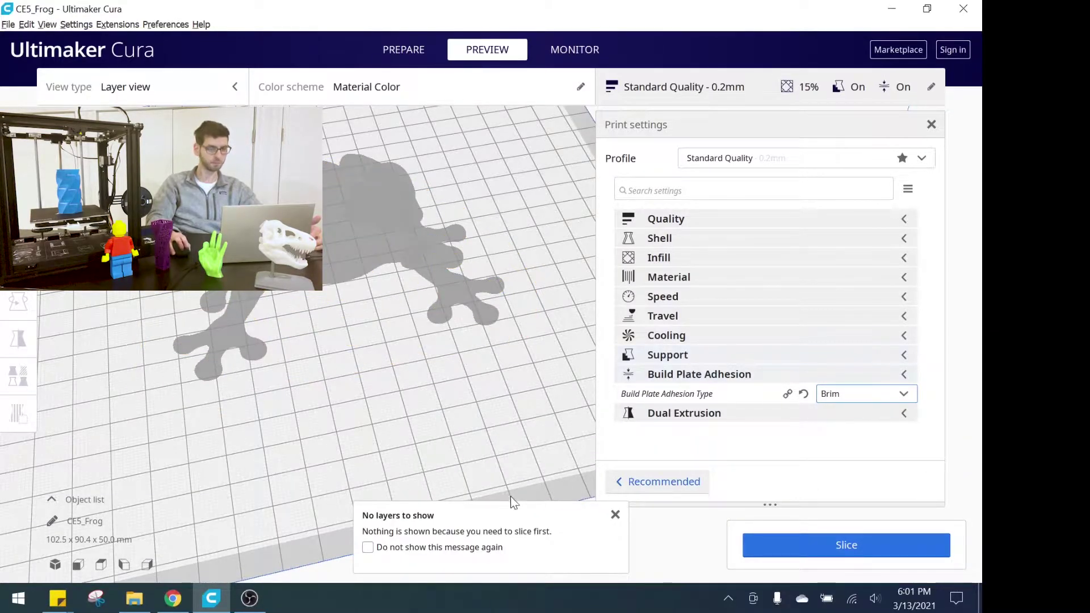
- Dismiss the no-layers message, re-slice, and zoom in on the brimmed frog
left_click(616, 514)
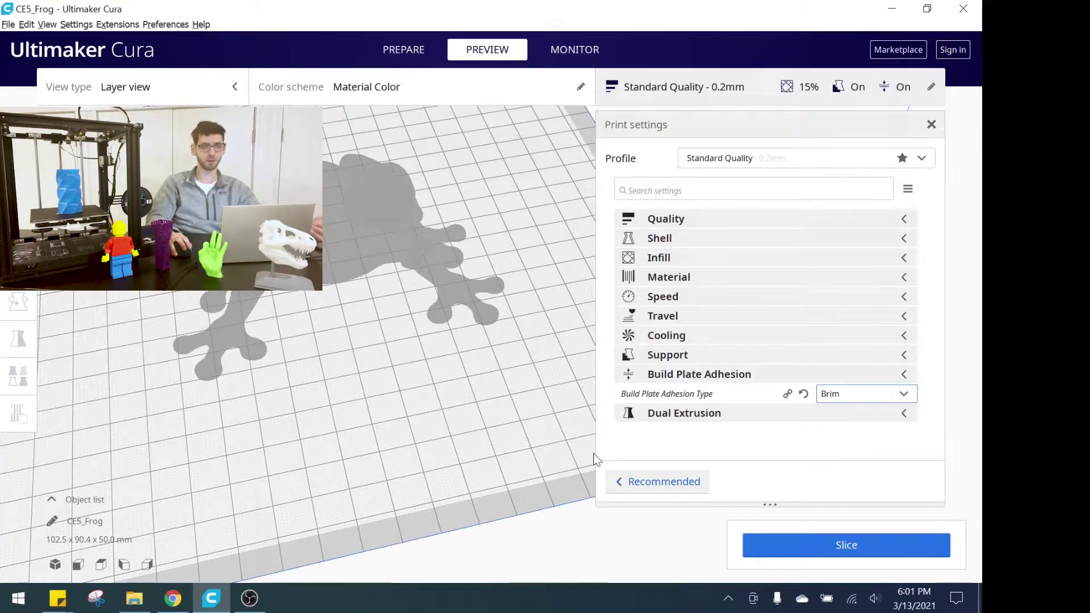
left_click(800, 550)
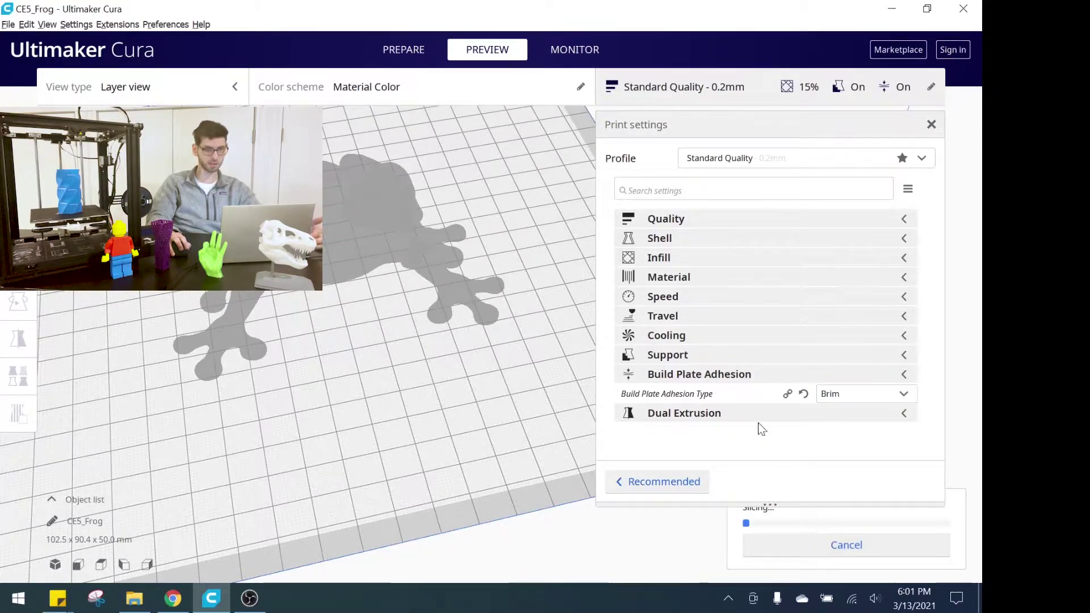
middle_click_drag(321, 372, 351, 359)
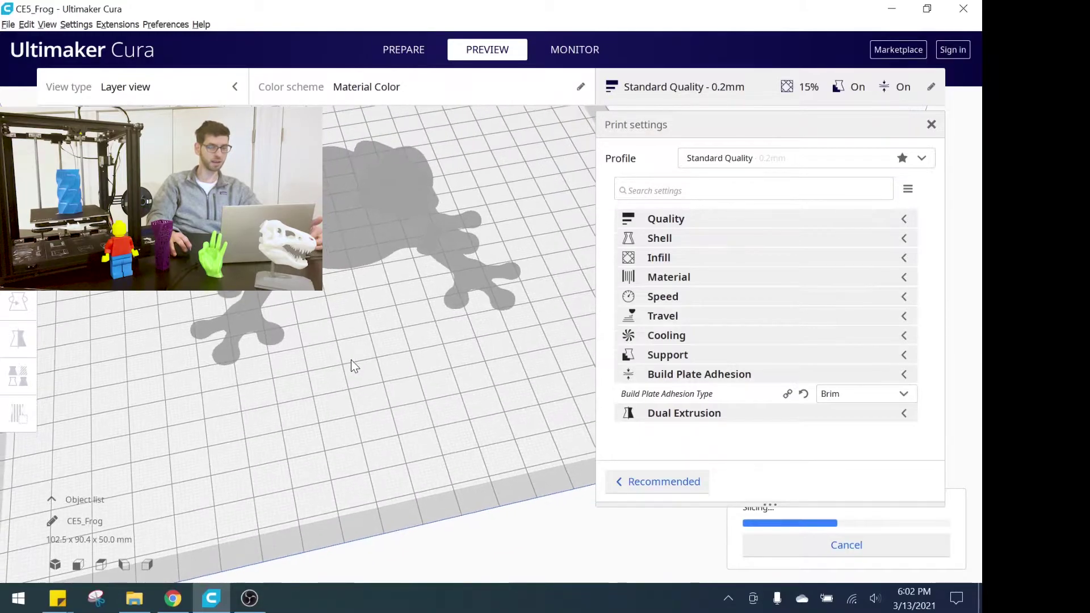
right_click_drag(351, 359, 418, 346)
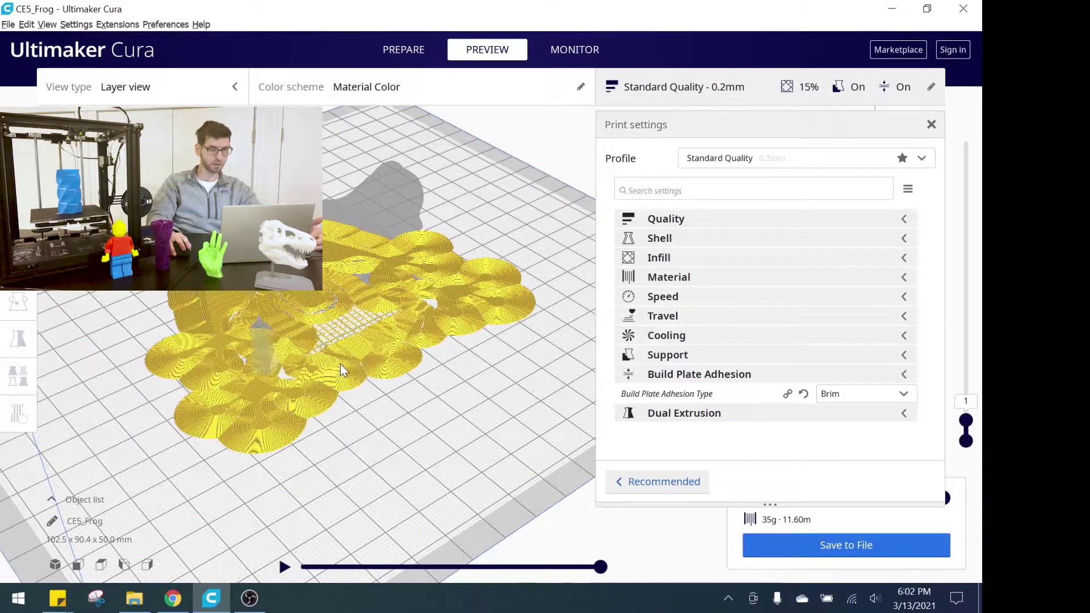
scroll(339, 363, "up", 6)
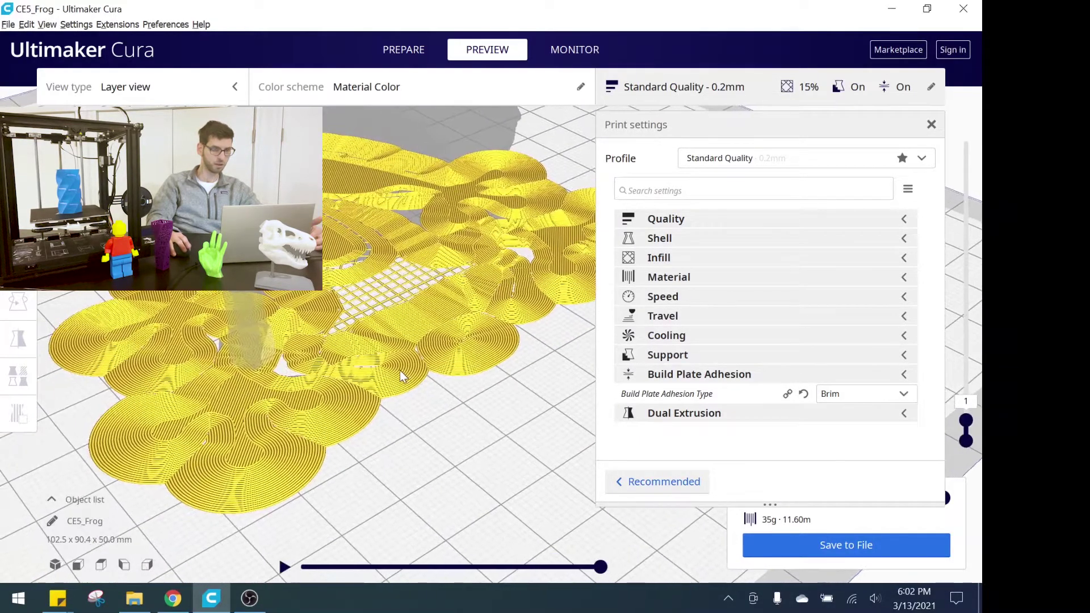
scroll(275, 446, "up", 1)
- Show Advanced settings, change Brim Line Count from 20 to 5, and re-slice
scroll(271, 435, "up", 3)
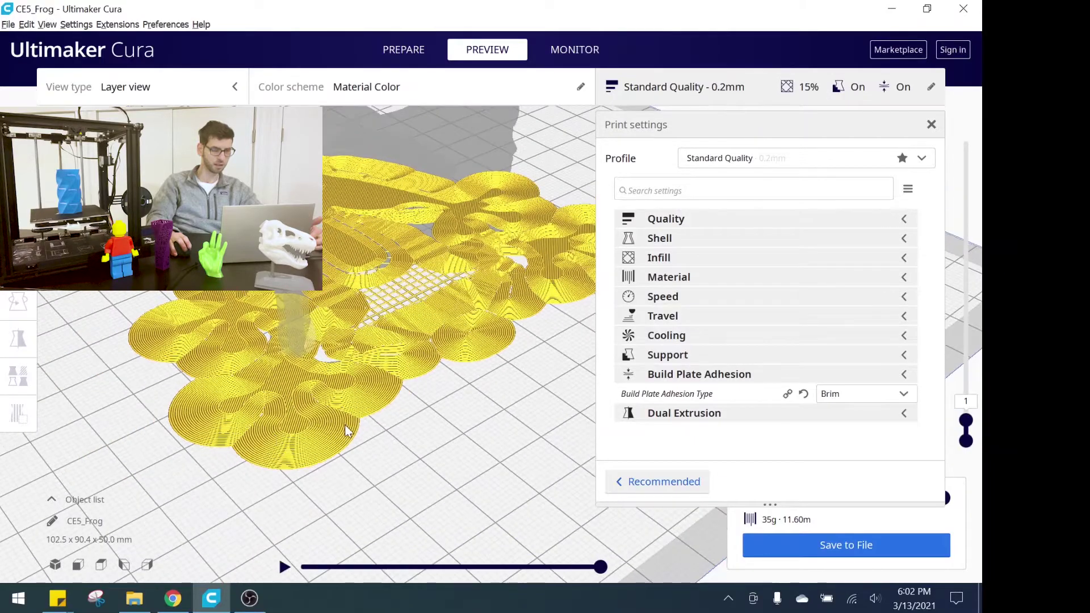
left_click(908, 190)
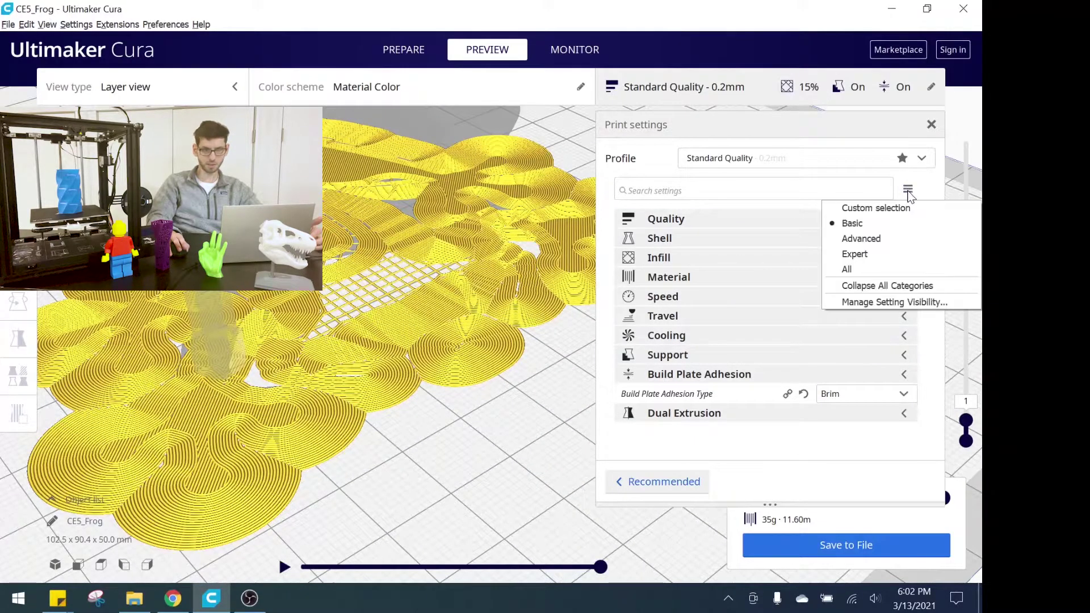
left_click(884, 241)
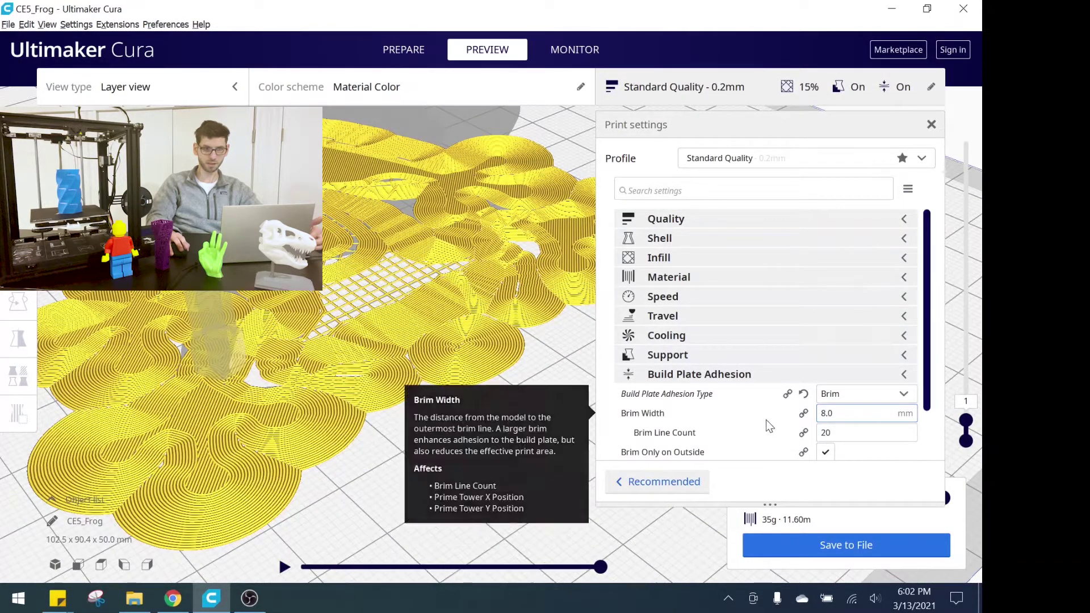
scroll(765, 420, "down", 1)
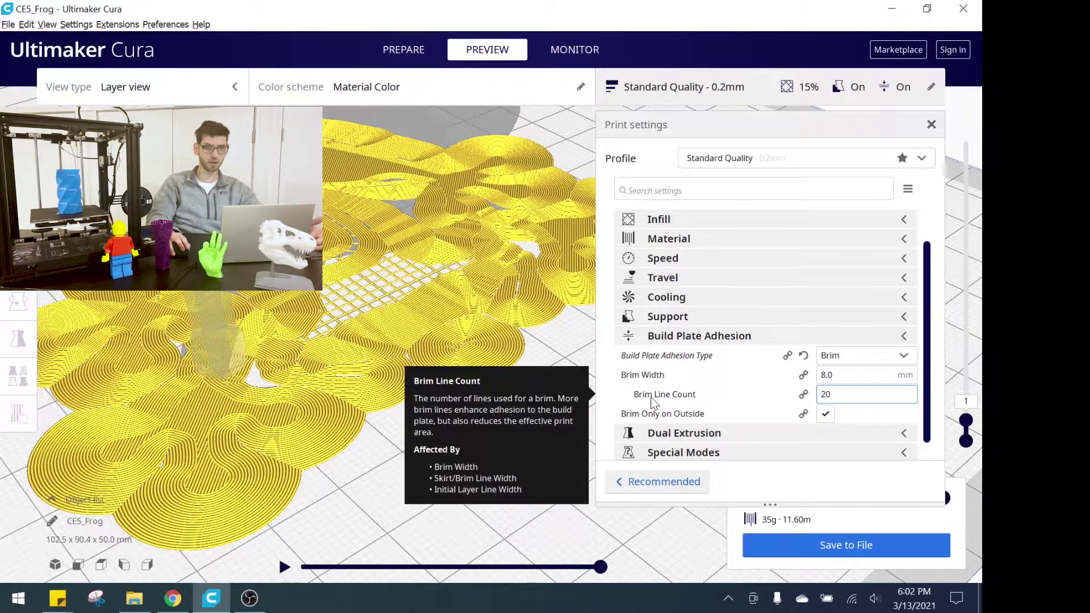
left_click_drag(833, 393, 816, 396)
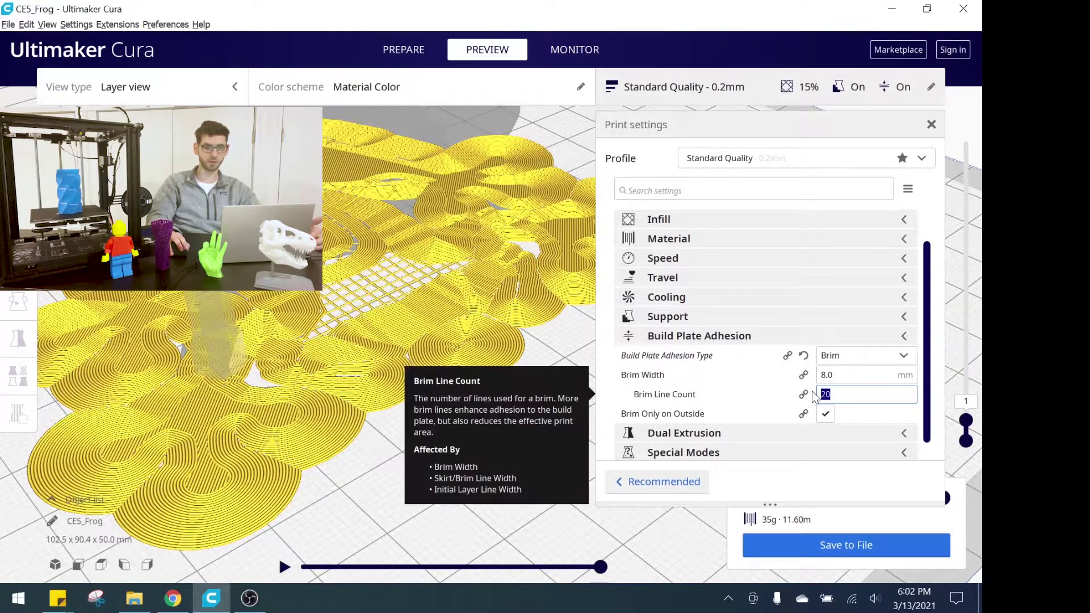
type("5")
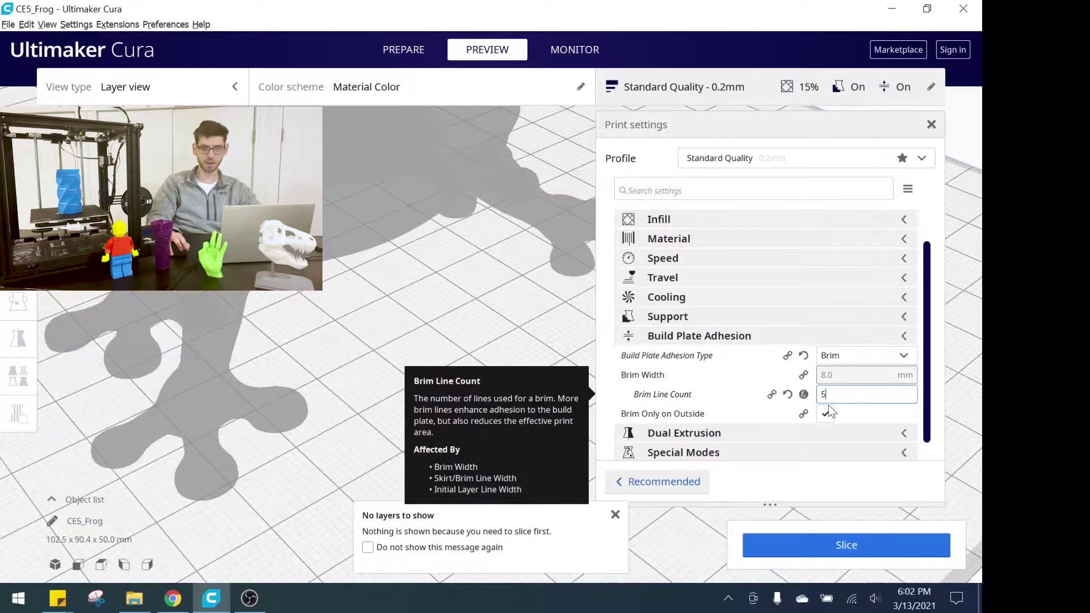
left_click(839, 544)
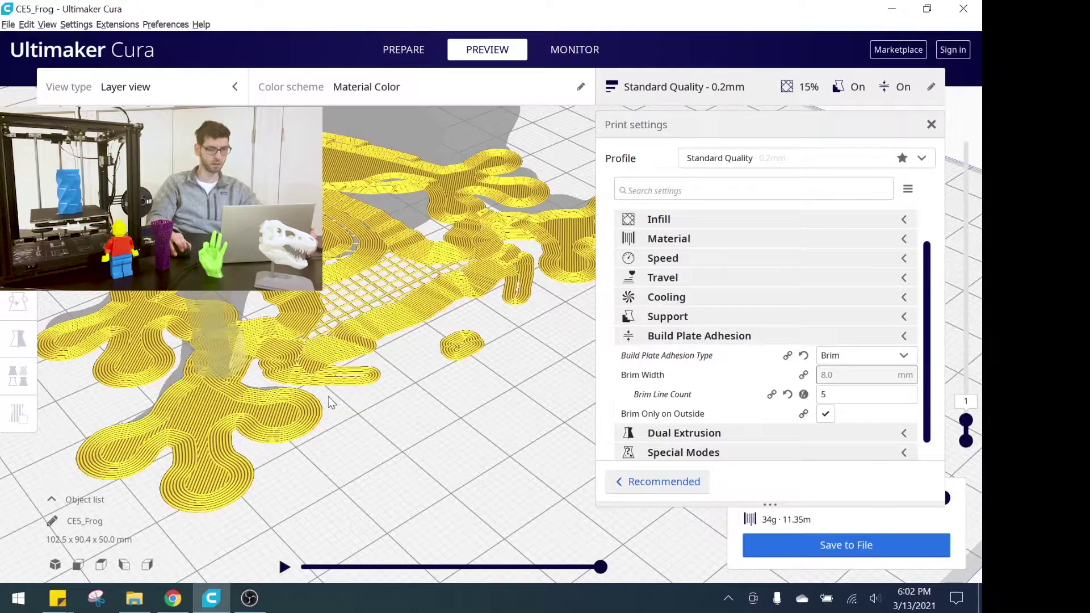
- Orbit, pan and zoom the layer view to inspect the frog's five-line brim
scroll(327, 416, "up", 5)
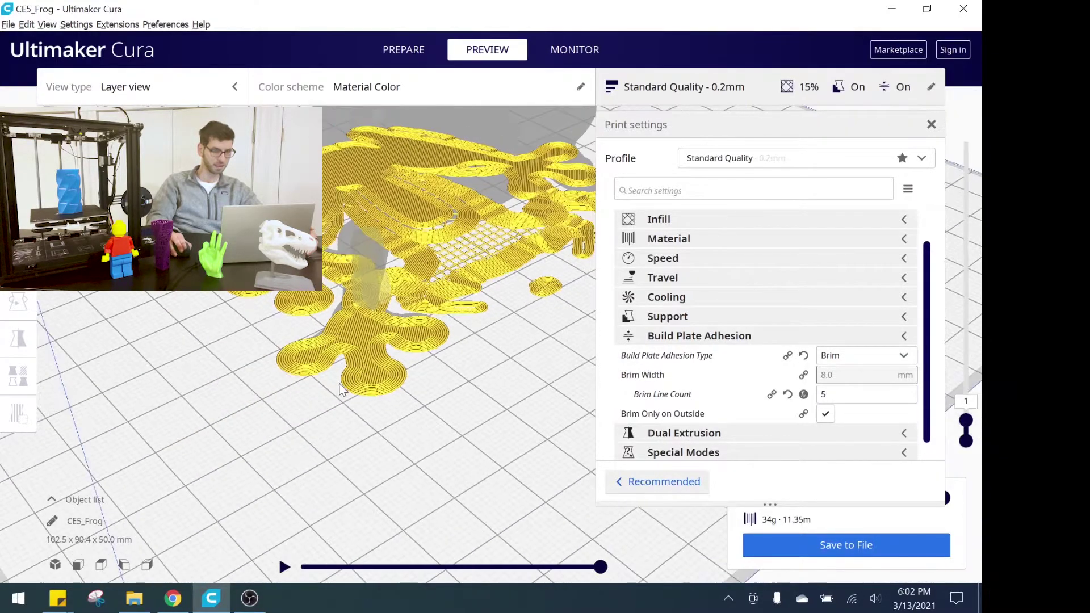
scroll(202, 457, "up", 5)
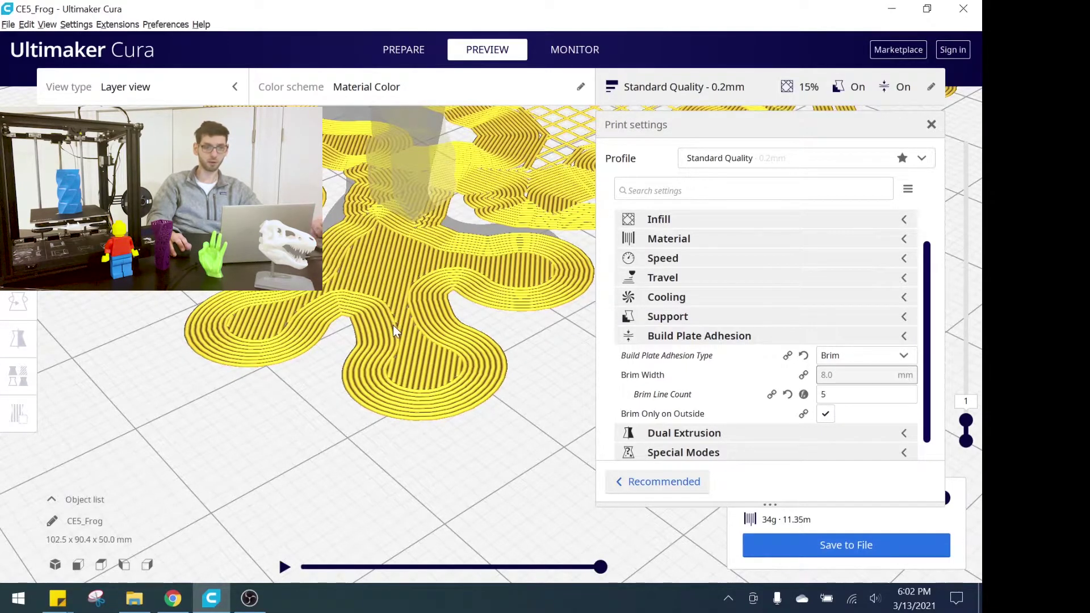
right_click_drag(407, 299, 372, 307)
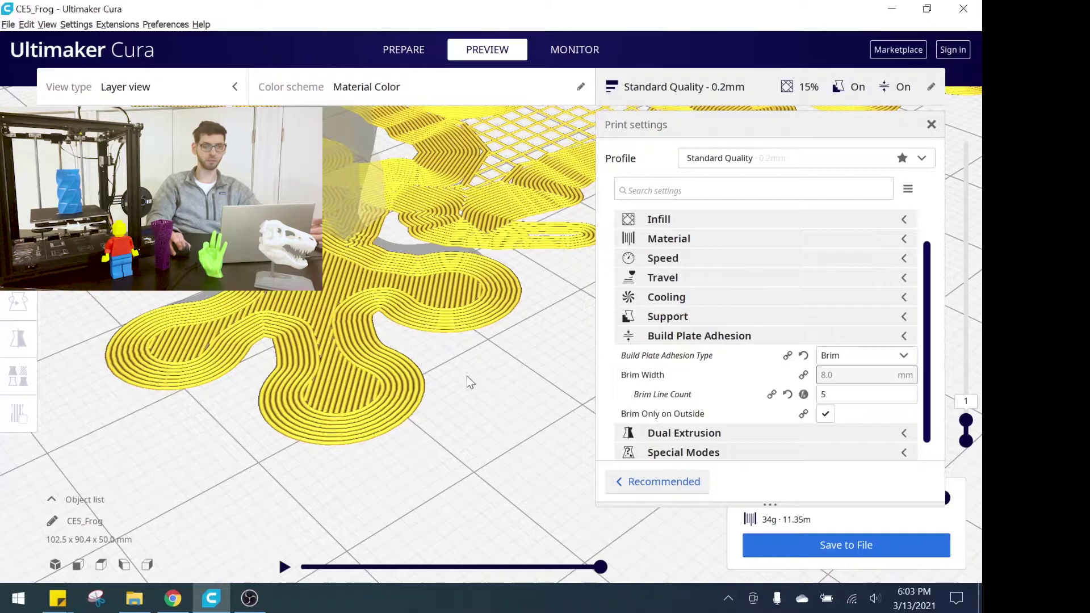
scroll(453, 291, "up", 5)
scroll(447, 264, "down", 5)
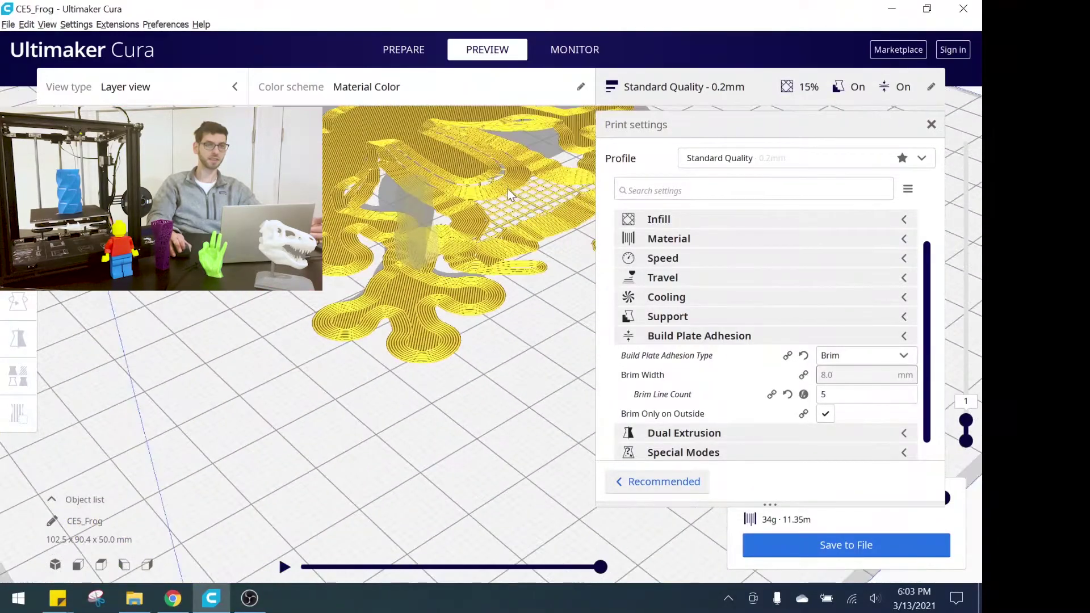
scroll(475, 223, "down", 3)
right_click_drag(377, 269, 319, 294)
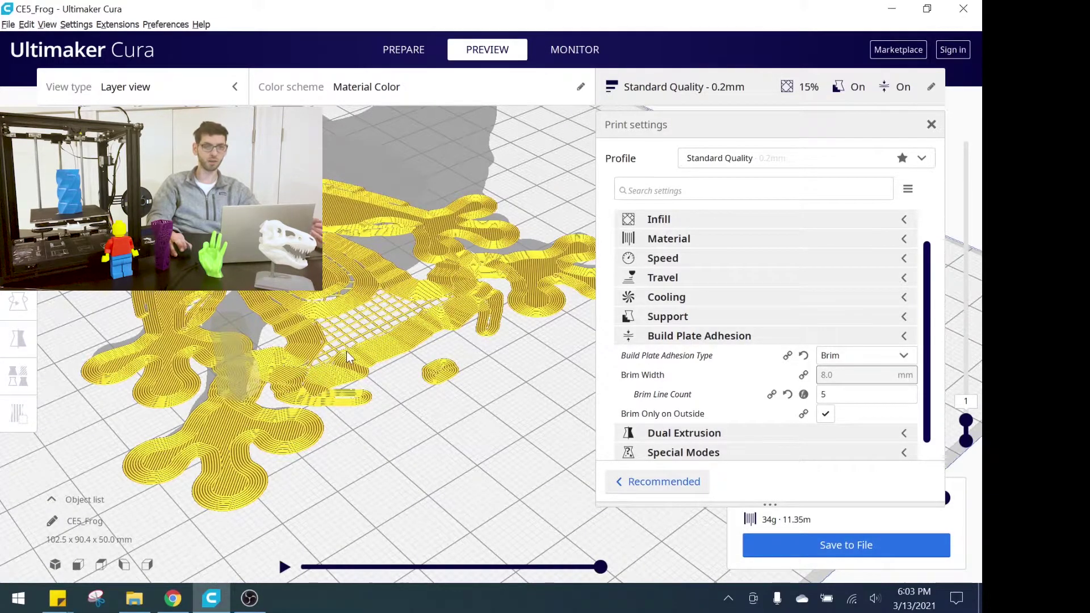
right_click_drag(346, 350, 379, 302)
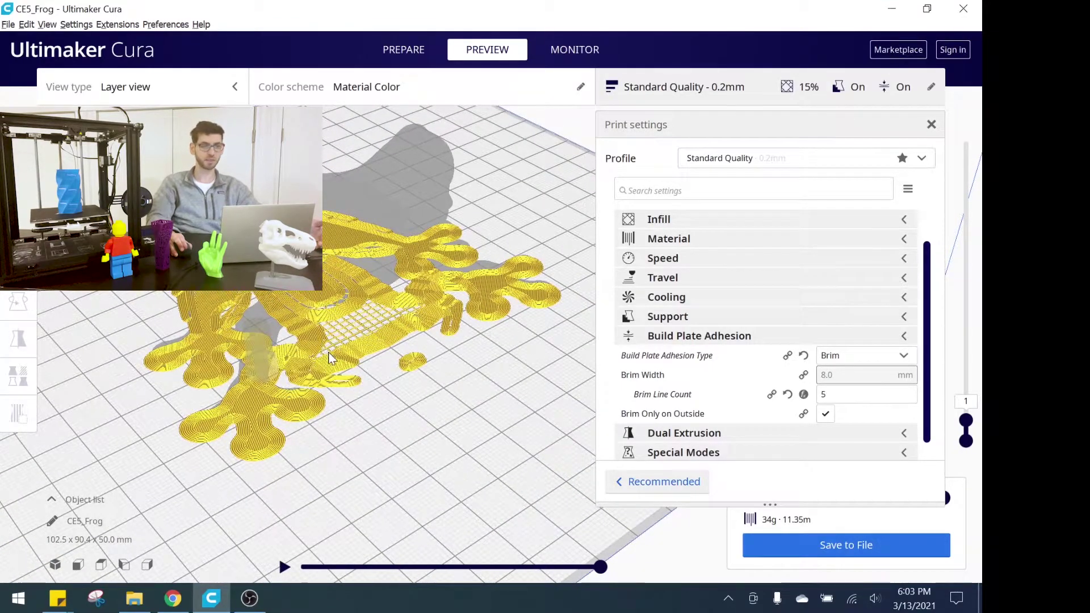
scroll(330, 355, "up", 1)
right_click_drag(279, 345, 277, 336)
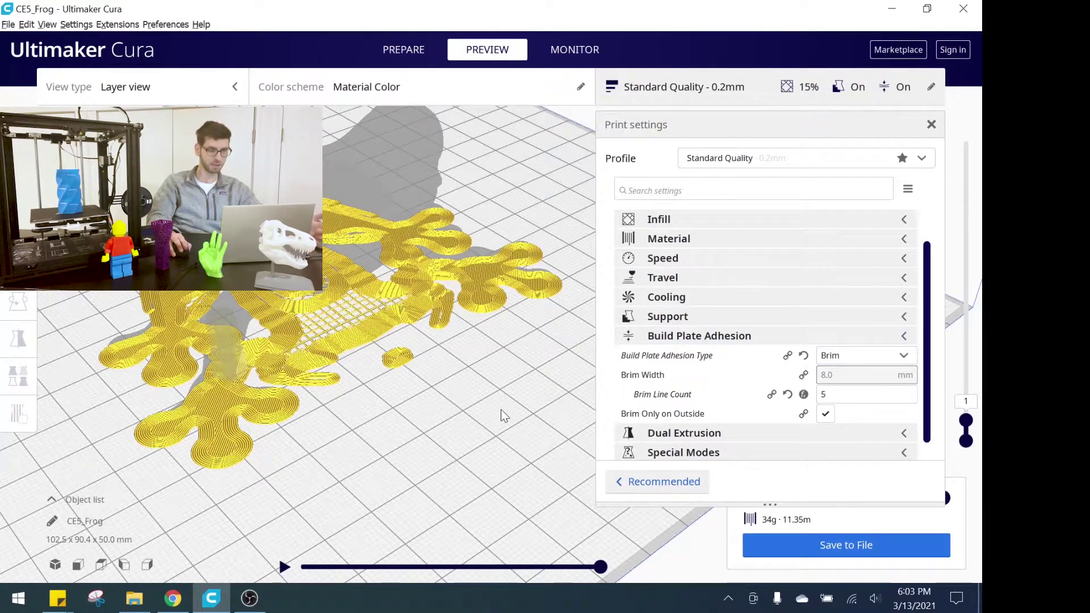
- Switch Build Plate Adhesion Type to Raft and re-slice the frog (44g, 14.87m)
left_click(843, 356)
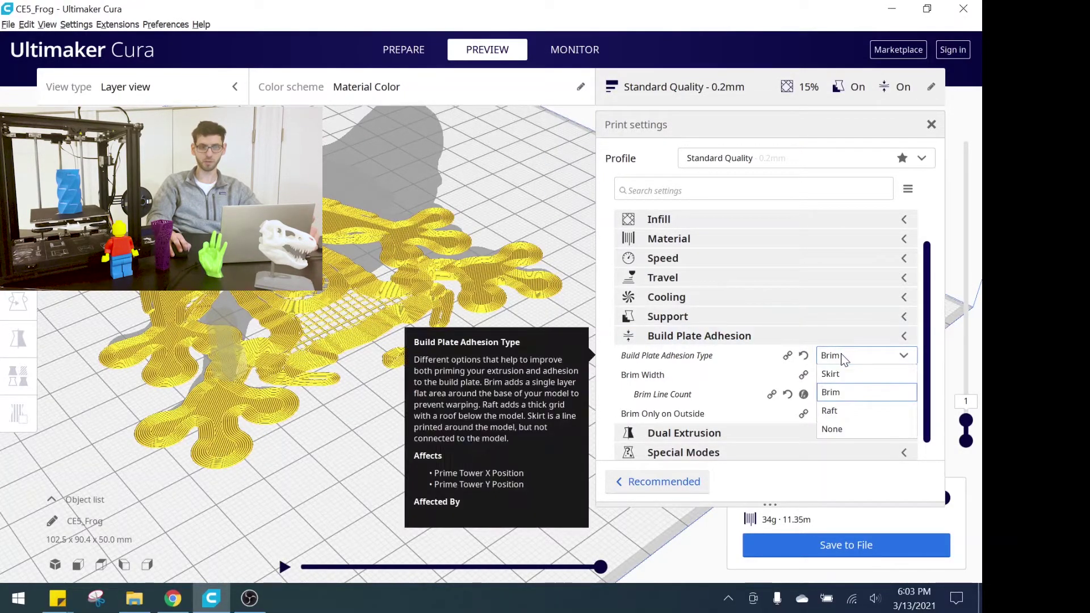
left_click(839, 410)
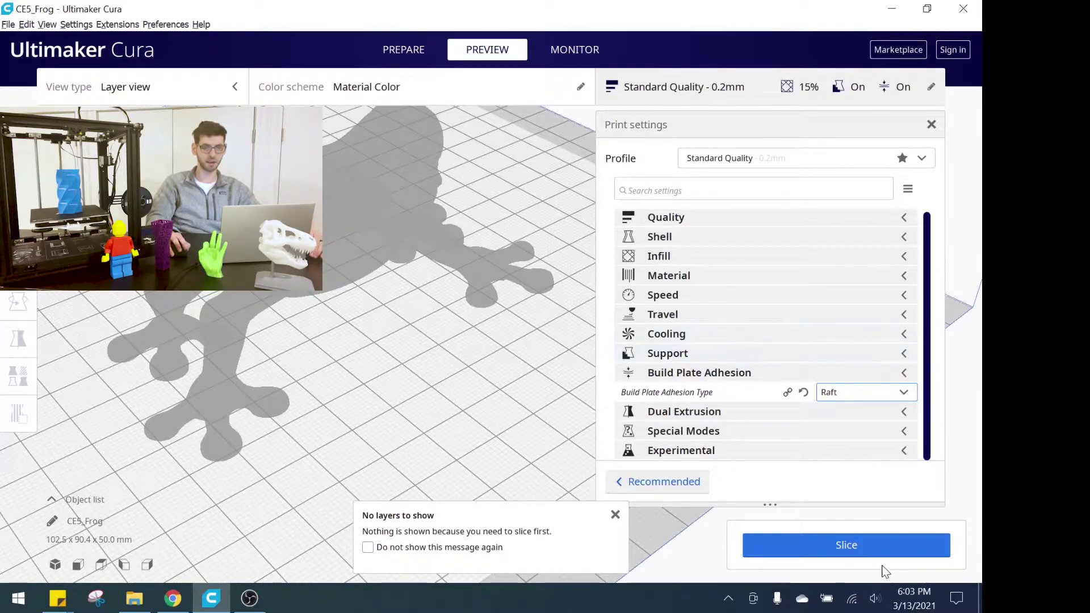
left_click(867, 547)
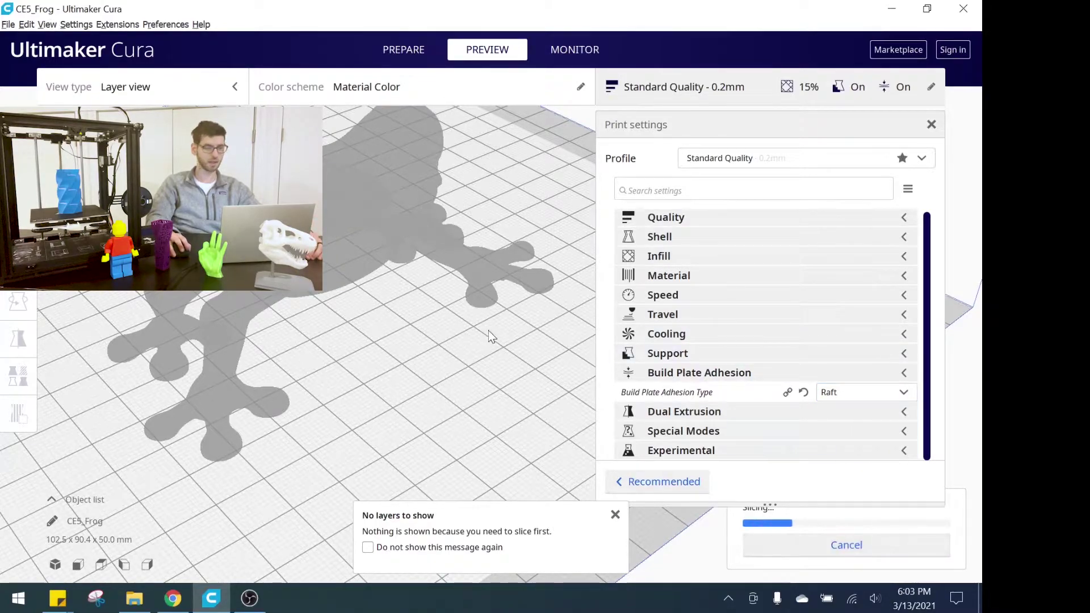
middle_click_drag(308, 366, 360, 342)
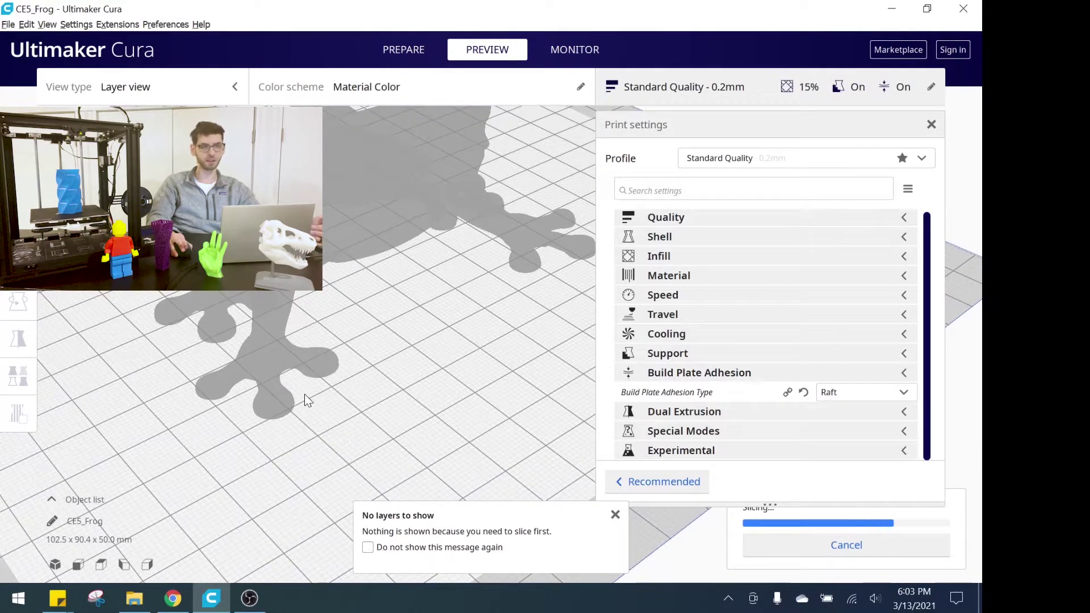
scroll(412, 241, "up", 3)
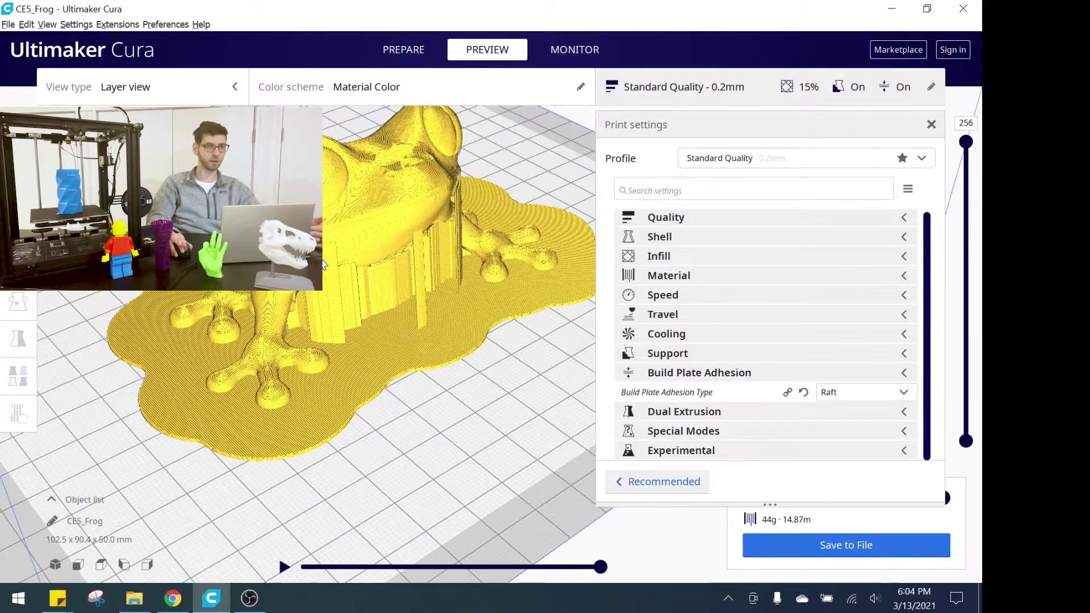
right_click_drag(324, 263, 295, 272)
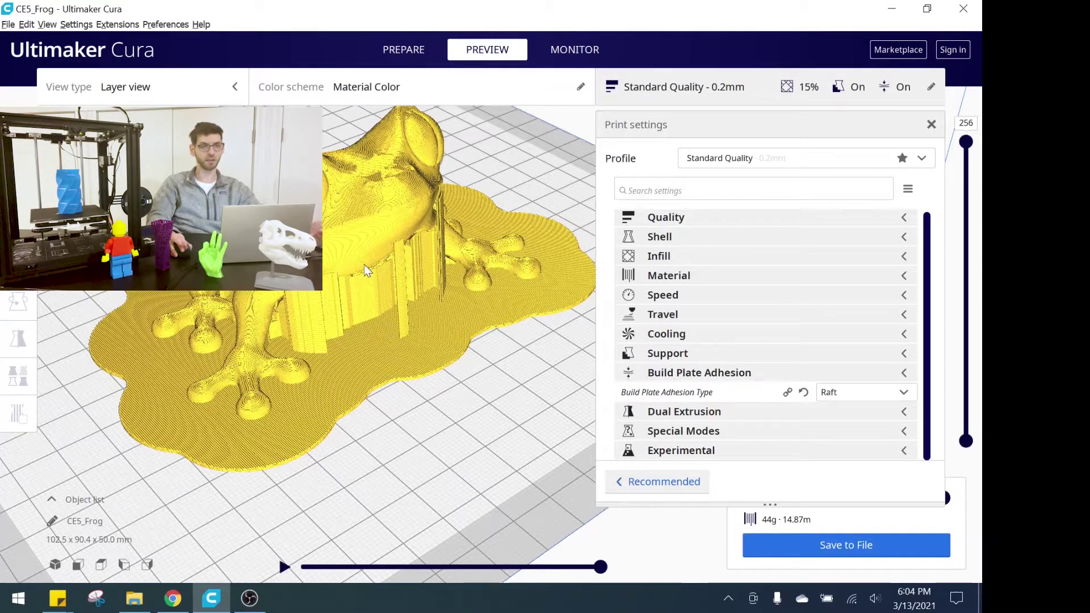
key("Up")
key("Up")
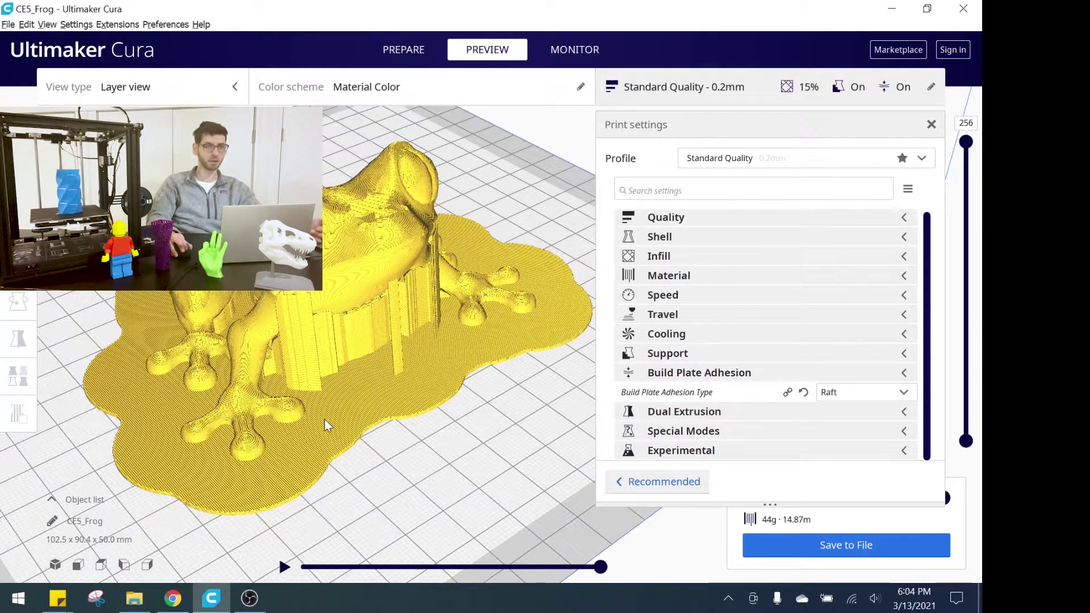
key("Up")
key("Up")
key("Up")
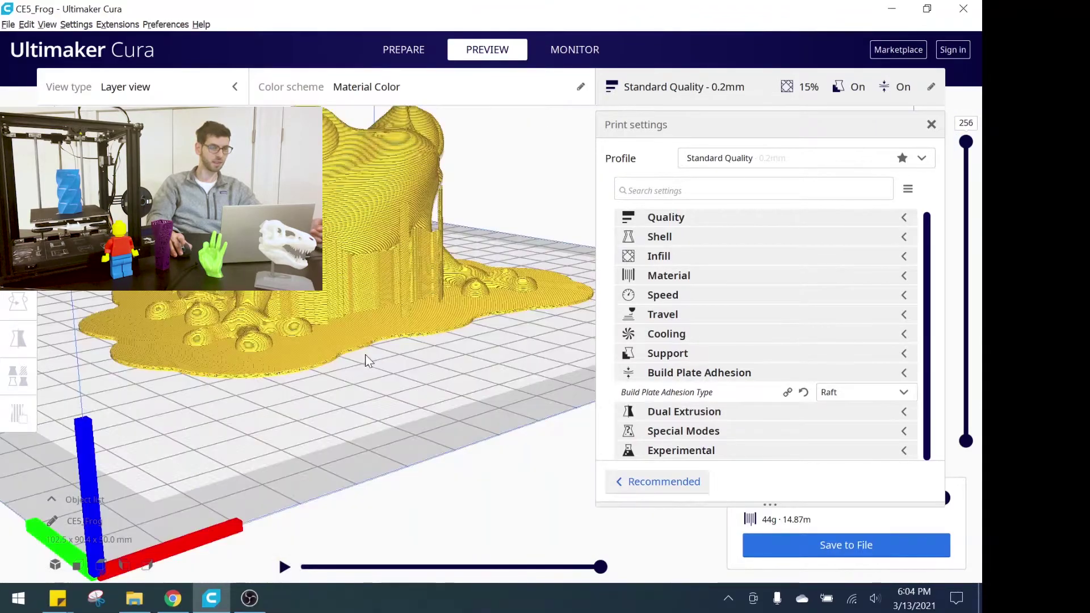
scroll(375, 329, "up", 5)
key("Up")
key("Up")
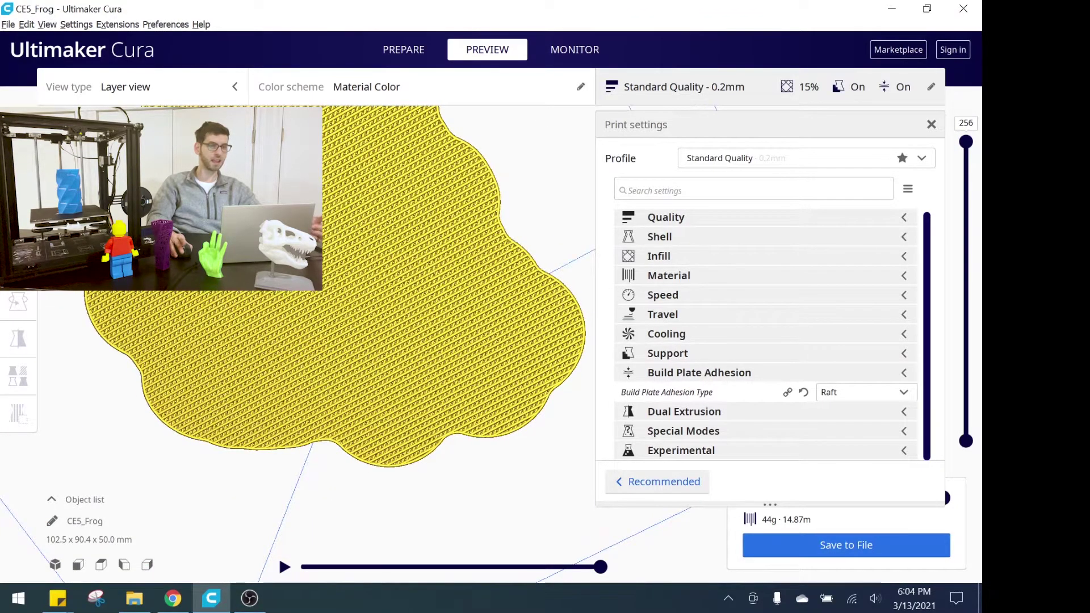
key("Down")
key("Down")
key("Down")
key("Down")
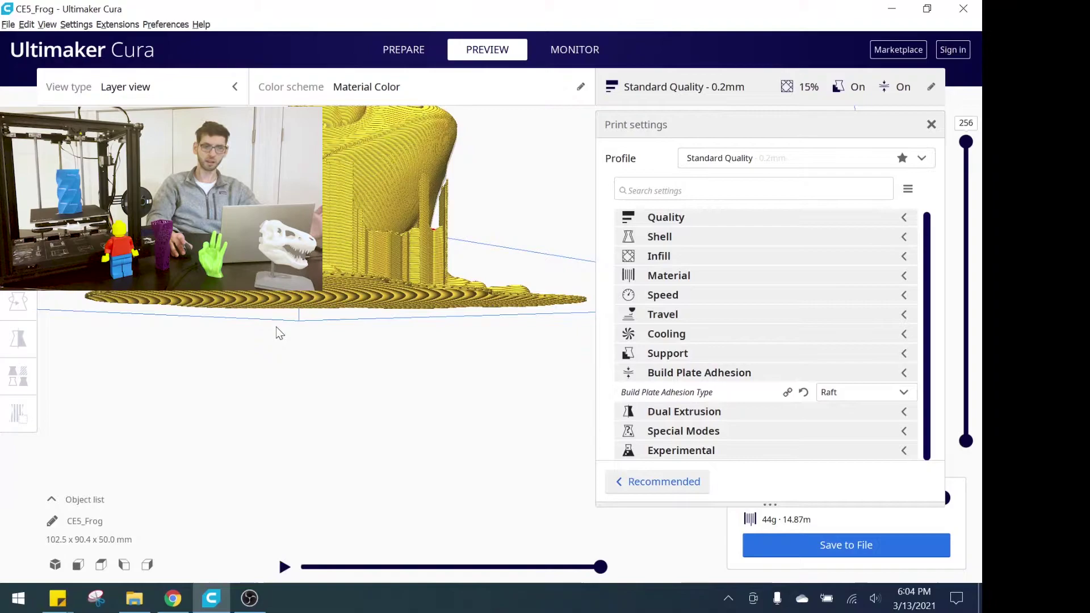
key("Up")
key("Up")
scroll(252, 339, "down", 5)
scroll(255, 342, "up", 3)
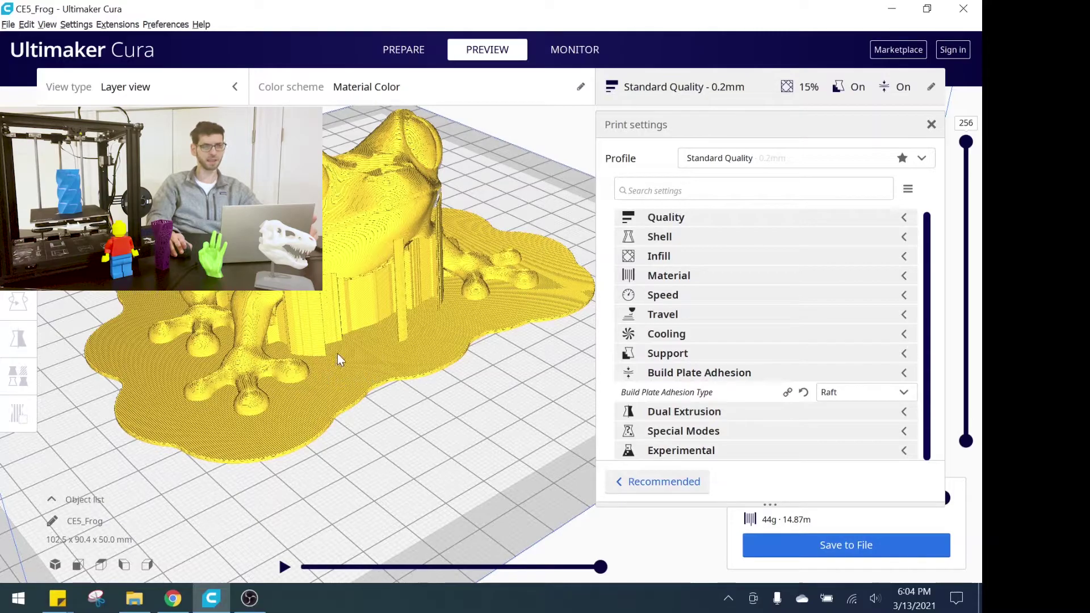
key("Left")
key("Left")
key("Left")
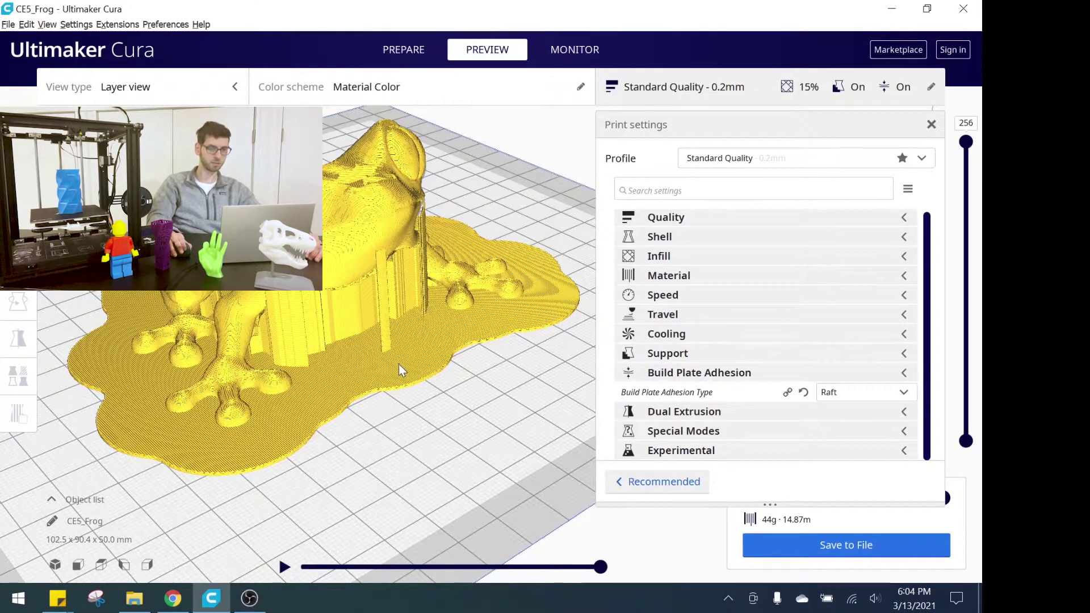
scroll(399, 363, "down", 2)
scroll(335, 320, "down", 1)
scroll(335, 321, "up", 3)
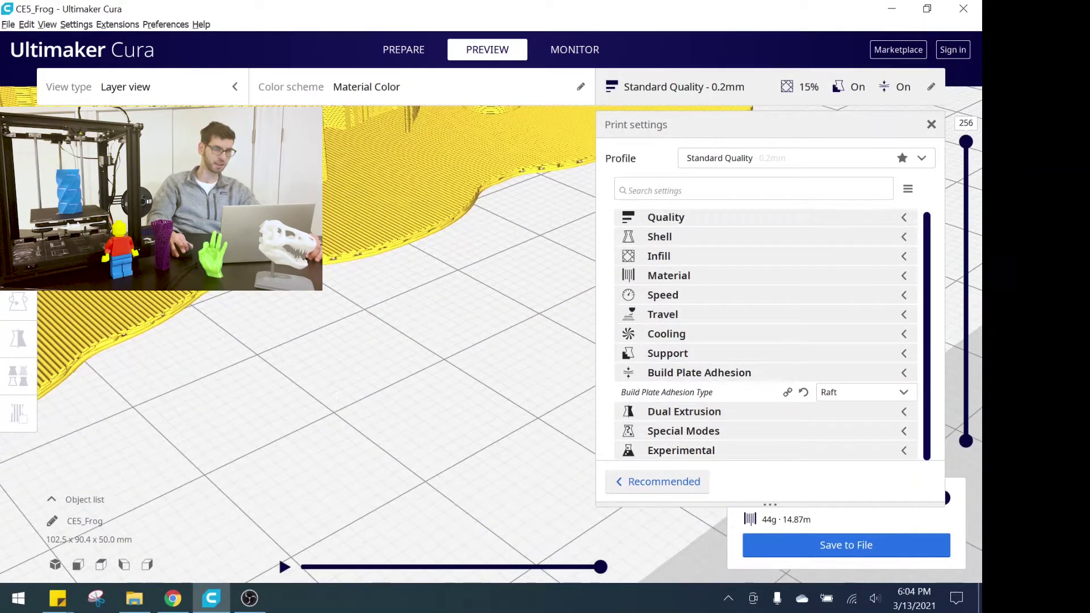
scroll(396, 242, "up", 3)
scroll(396, 242, "down", 2)
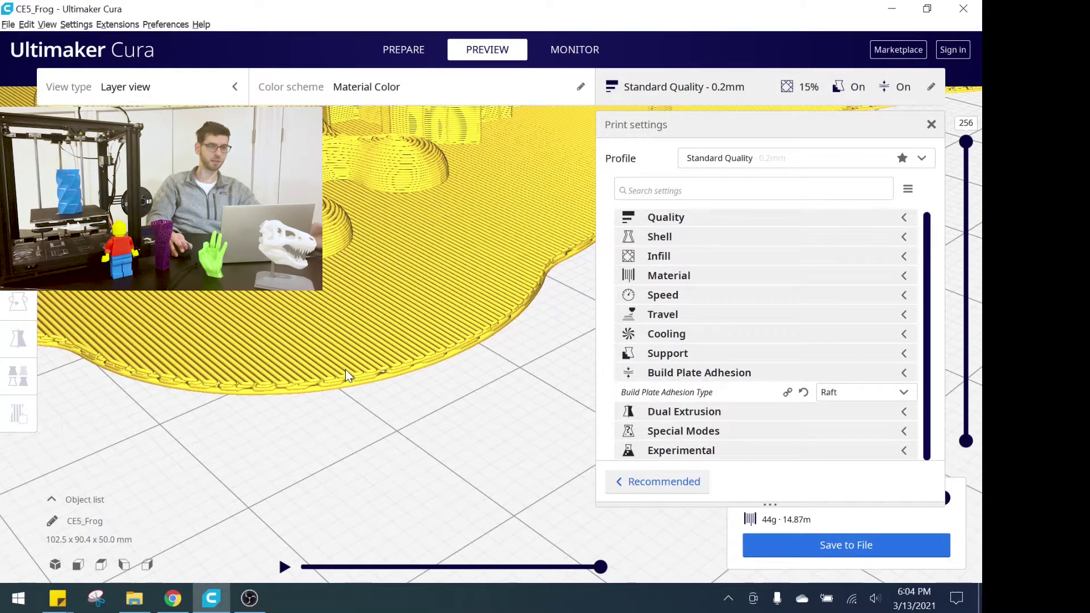
scroll(343, 370, "up", 1)
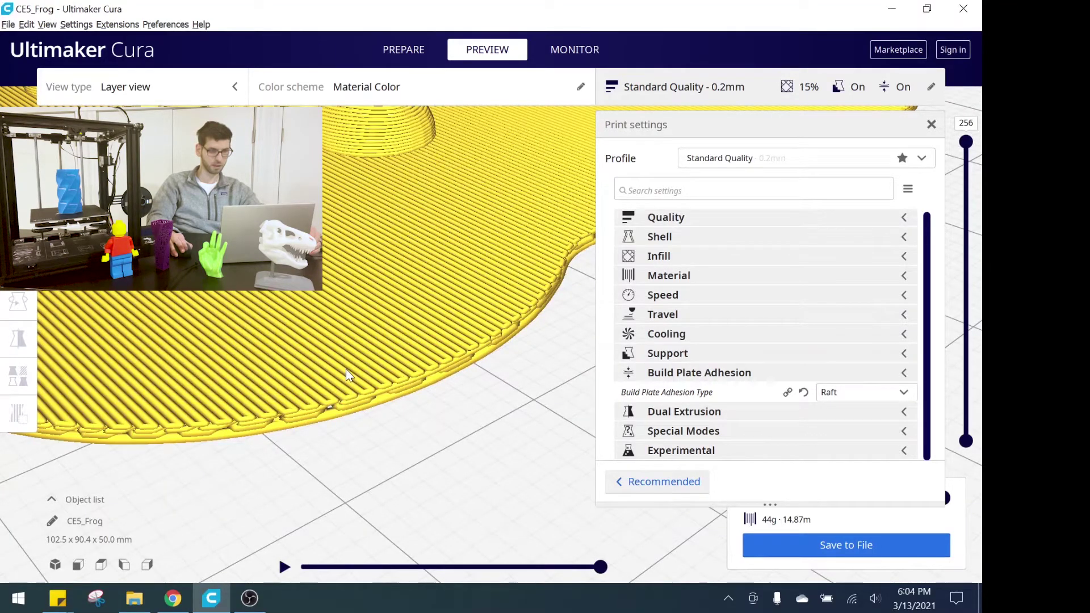
scroll(363, 352, "up", 2)
scroll(374, 340, "down", 3)
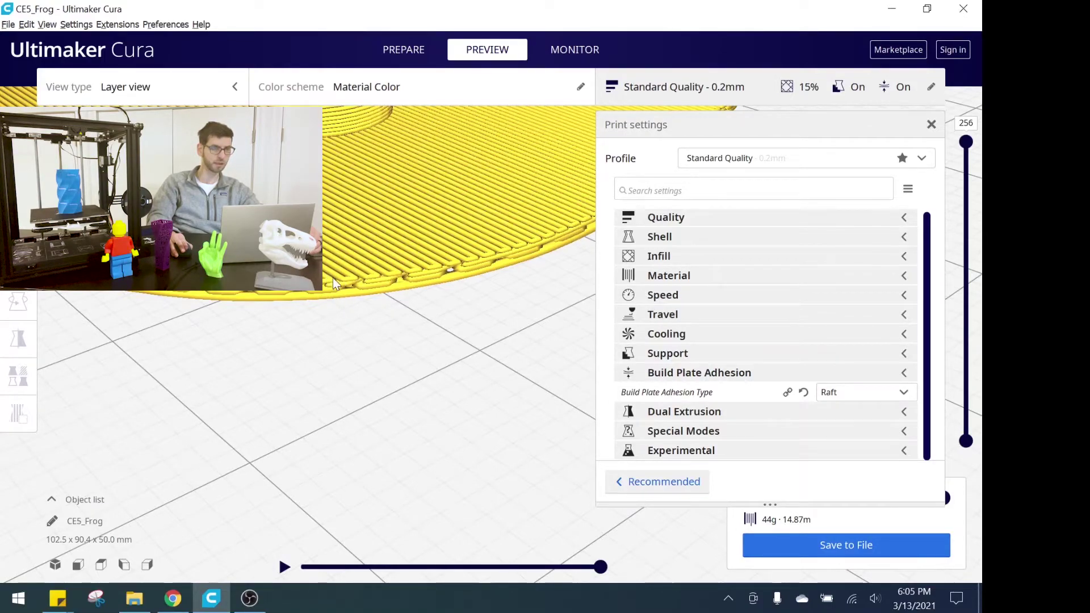
scroll(358, 187, "up", 2)
scroll(352, 191, "down", 3)
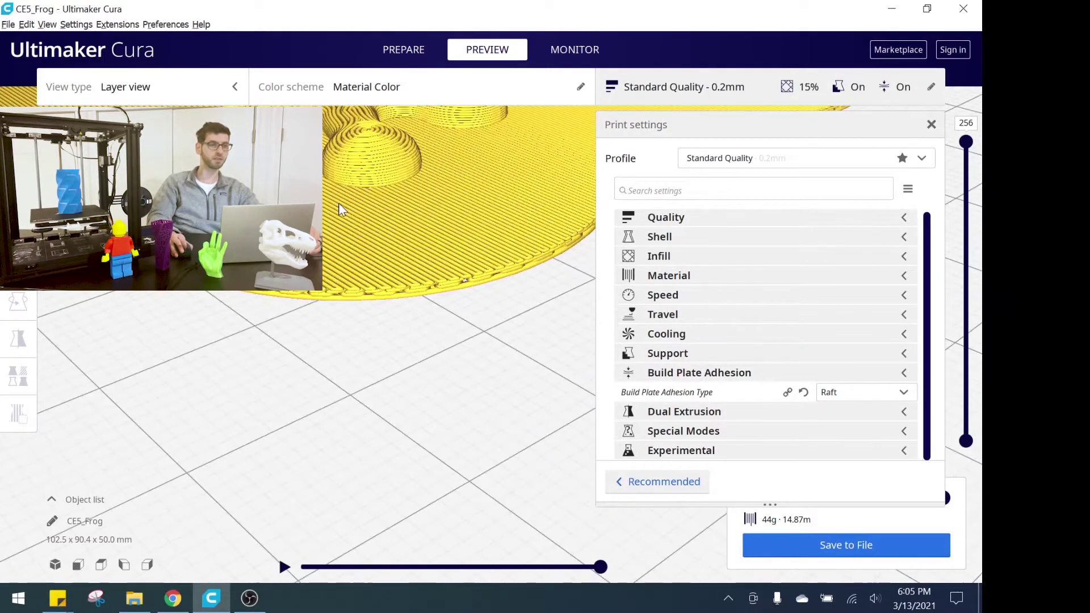
scroll(338, 203, "down", 5)
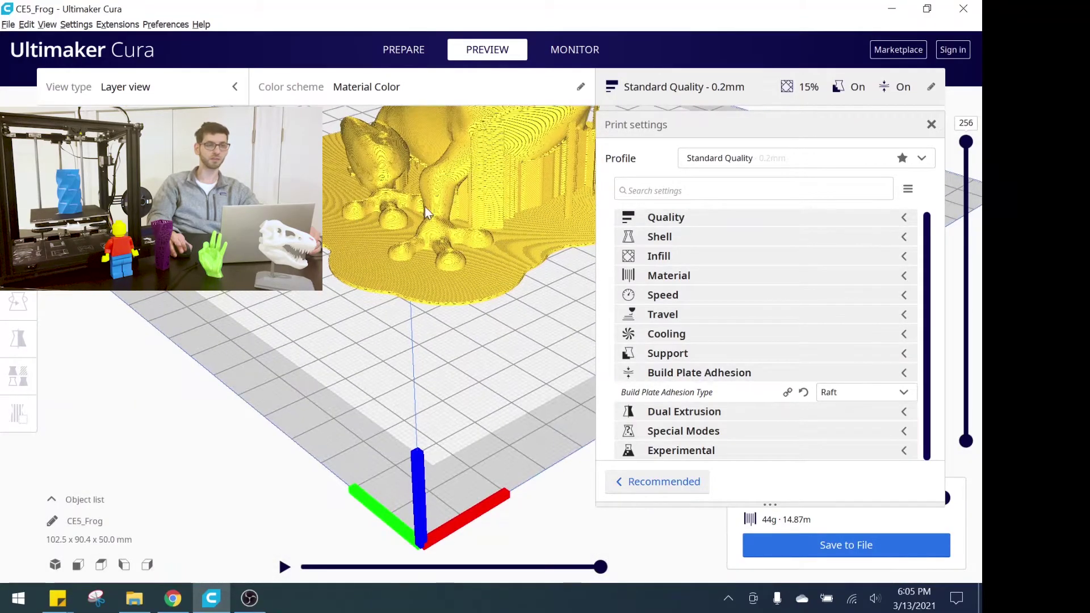
right_click_drag(424, 206, 349, 211)
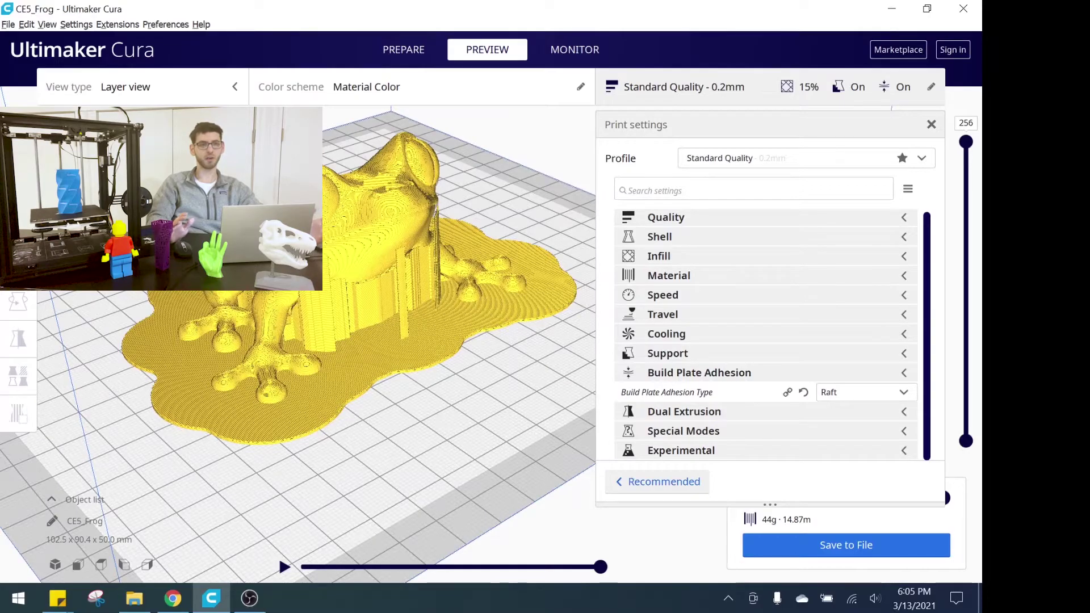